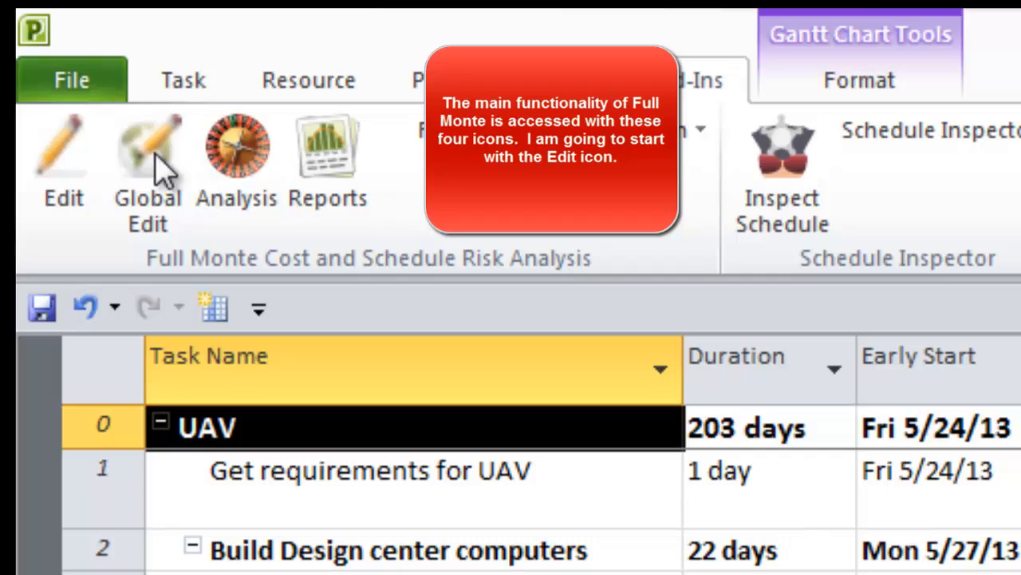
Open the task risk editor and examine the probability distributions of the tasks from 1 (Get requirements for UAV) to 11 (Adjust model as needed after approval)
{"action": "left_click", "coordinate": [62, 177]}
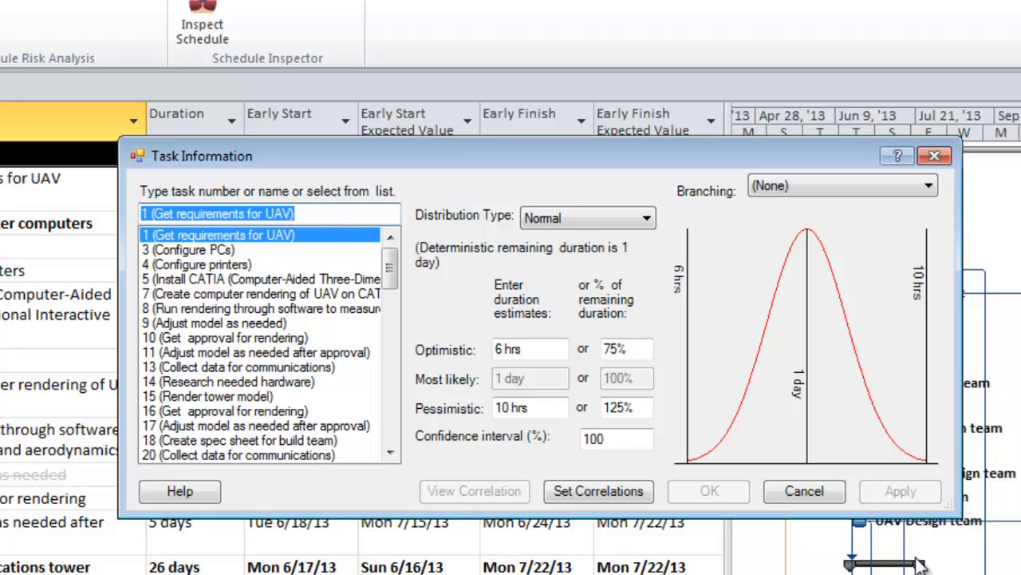
{"action": "key", "text": "Down"}
{"action": "key", "text": "Down"}
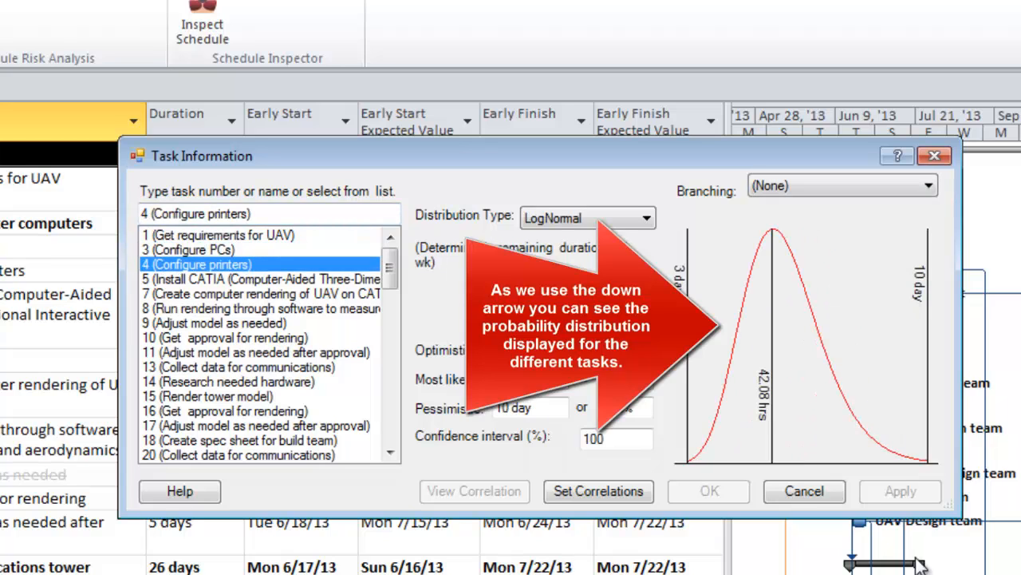
{"action": "key", "text": "Down"}
{"action": "key", "text": "Down"}
{"action": "key", "text": "Down"}
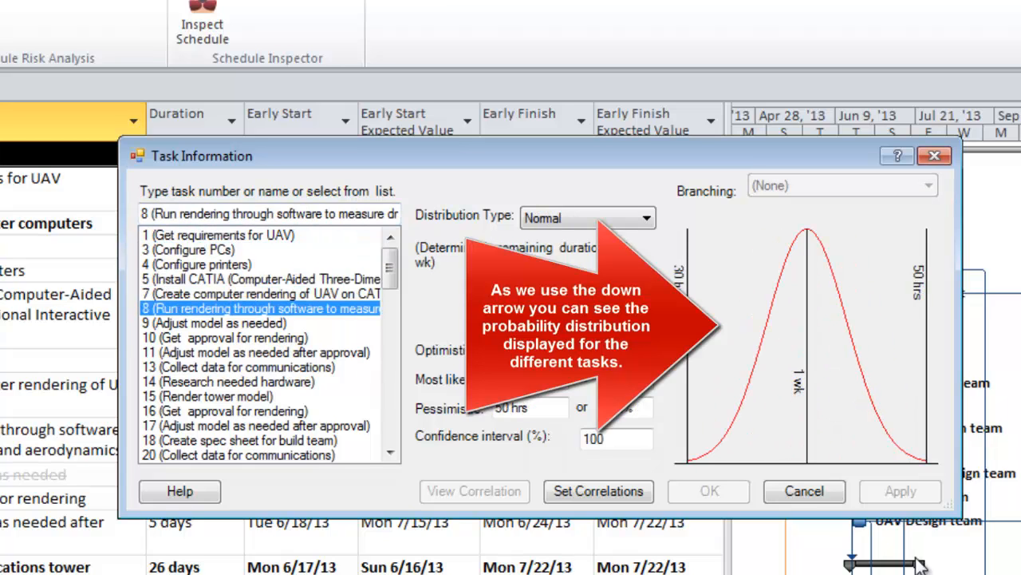
{"action": "key", "text": "Down"}
{"action": "key", "text": "Down"}
{"action": "key", "text": "Down"}
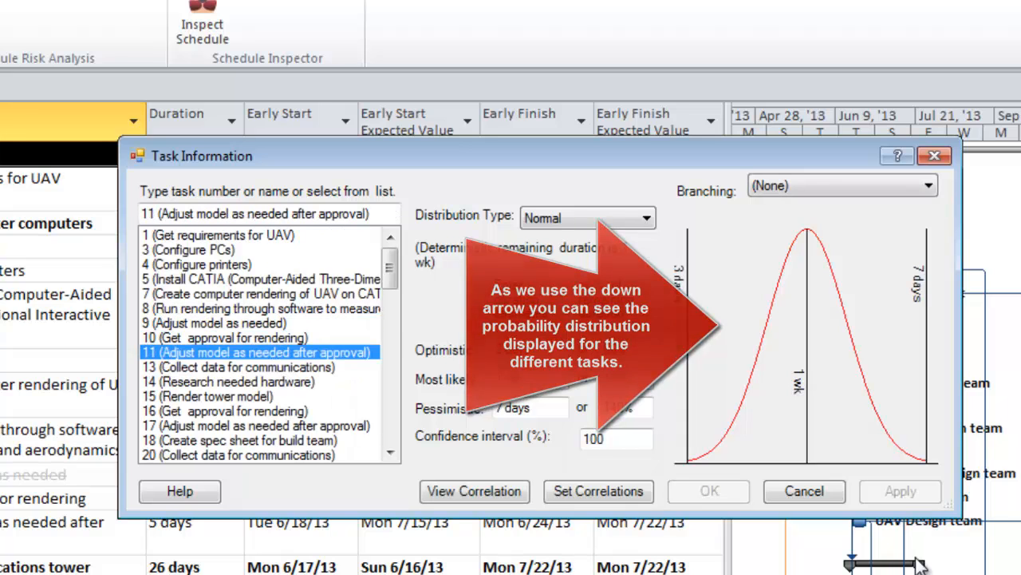
{"action": "key", "text": "Up"}
{"action": "key", "text": "Up"}
{"action": "key", "text": "Up"}
{"action": "key", "text": "Up"}
{"action": "key", "text": "Up"}
{"action": "key", "text": "Up"}
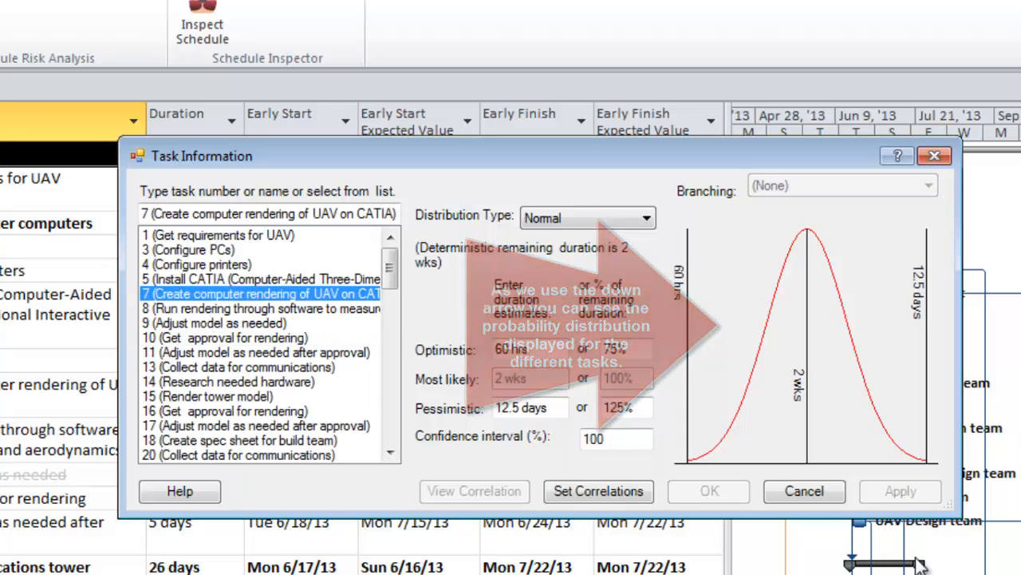
Select task 11 (Adjust model as needed after approval) and change its distribution type to Beta
{"action": "key", "text": "Down"}
{"action": "key", "text": "Down"}
{"action": "key", "text": "Down"}
{"action": "key", "text": "Down"}
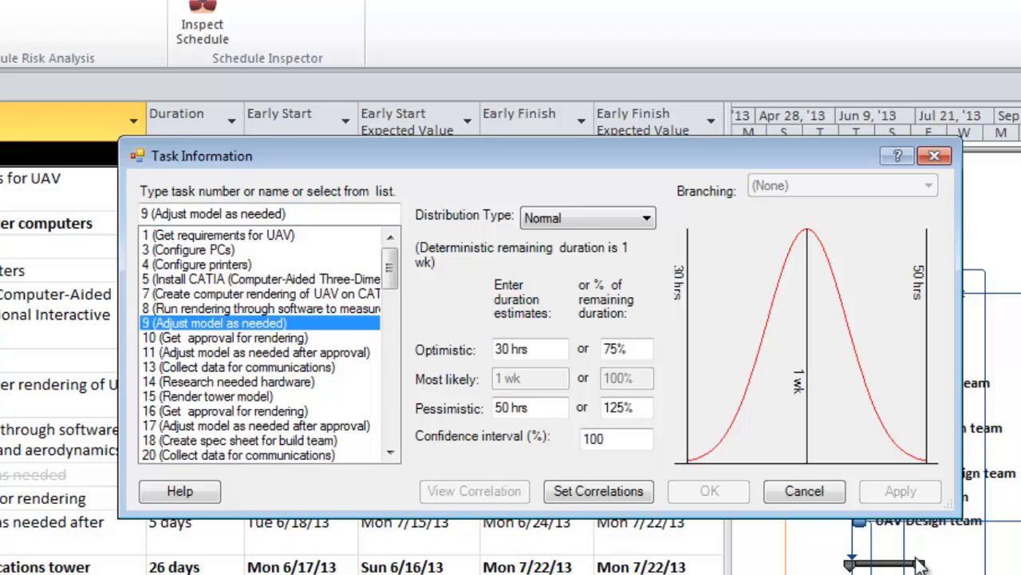
{"action": "key", "text": "Down"}
{"action": "key", "text": "Down"}
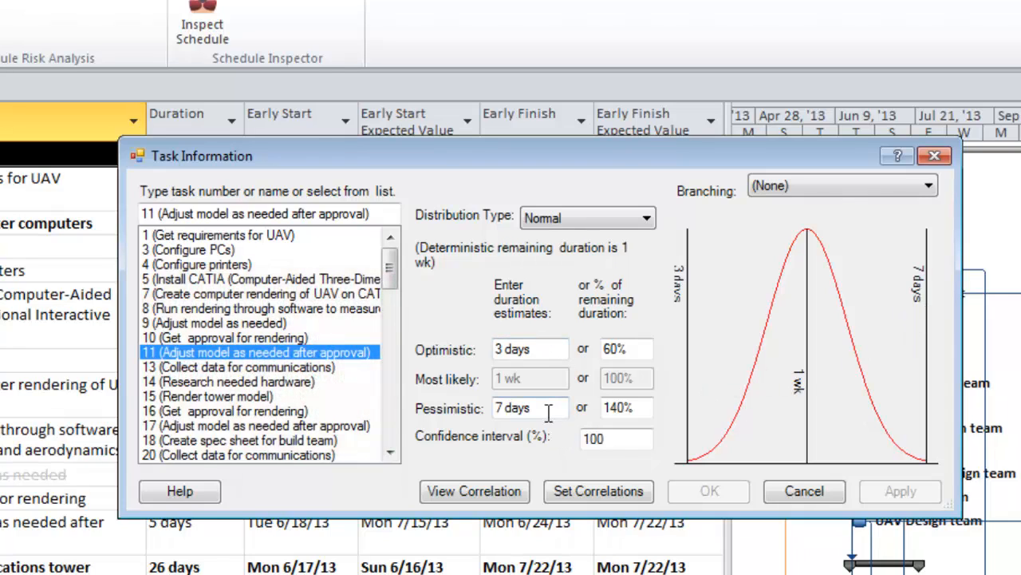
{"action": "left_click", "coordinate": [633, 350]}
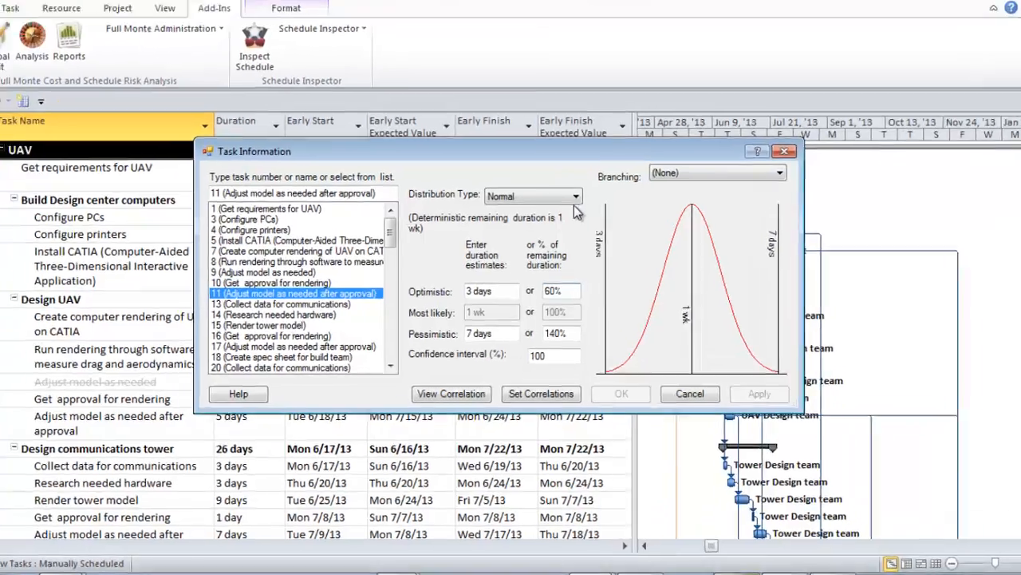
{"action": "left_click", "coordinate": [559, 198]}
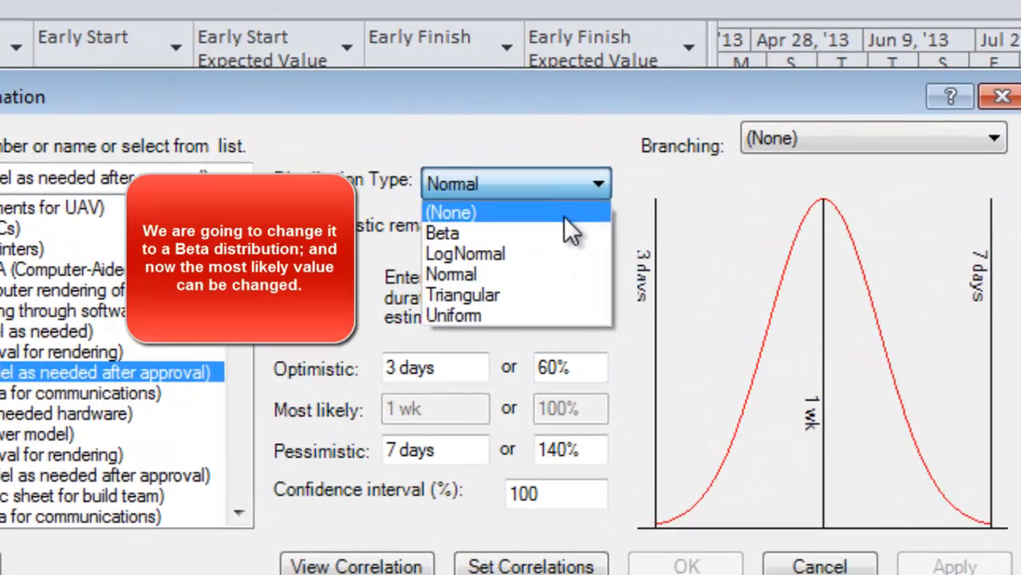
{"action": "left_click", "coordinate": [558, 232]}
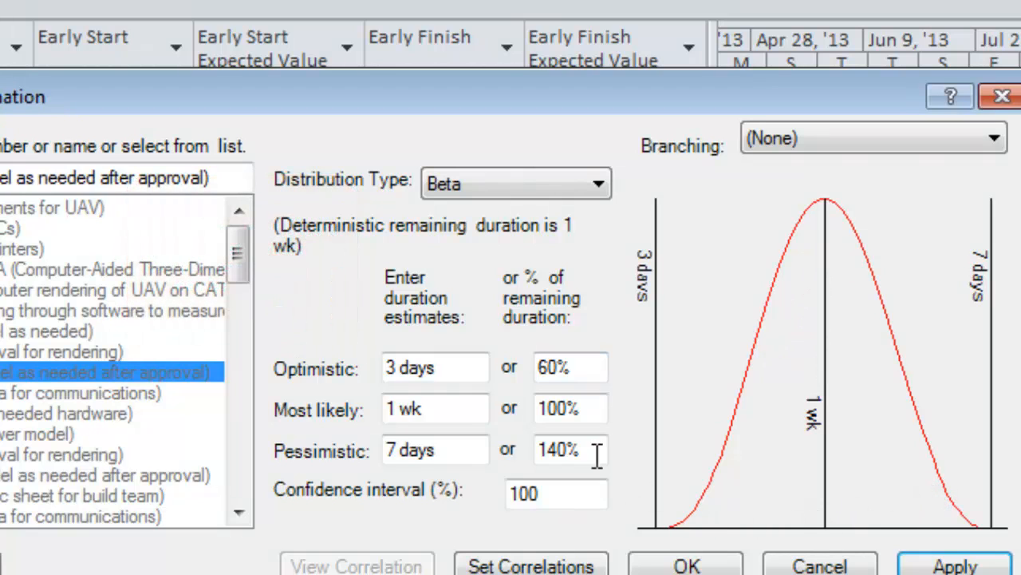
Set the most likely duration estimate of task 11 to 4 days
{"action": "left_click", "coordinate": [457, 401]}
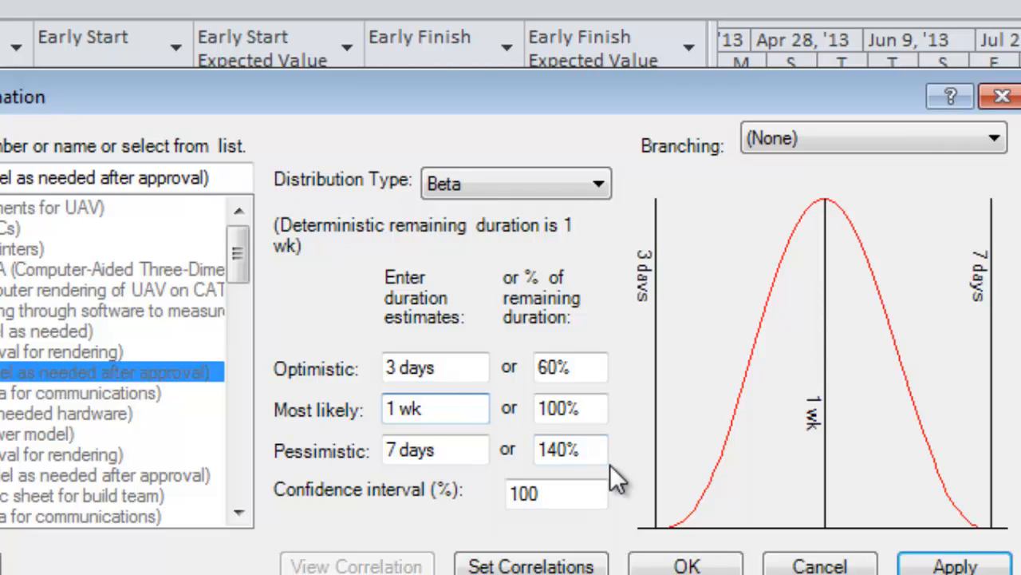
{"action": "key", "text": "BackSpace"}
{"action": "key", "text": "BackSpace"}
{"action": "key", "text": "BackSpace"}
{"action": "key", "text": "BackSpace"}
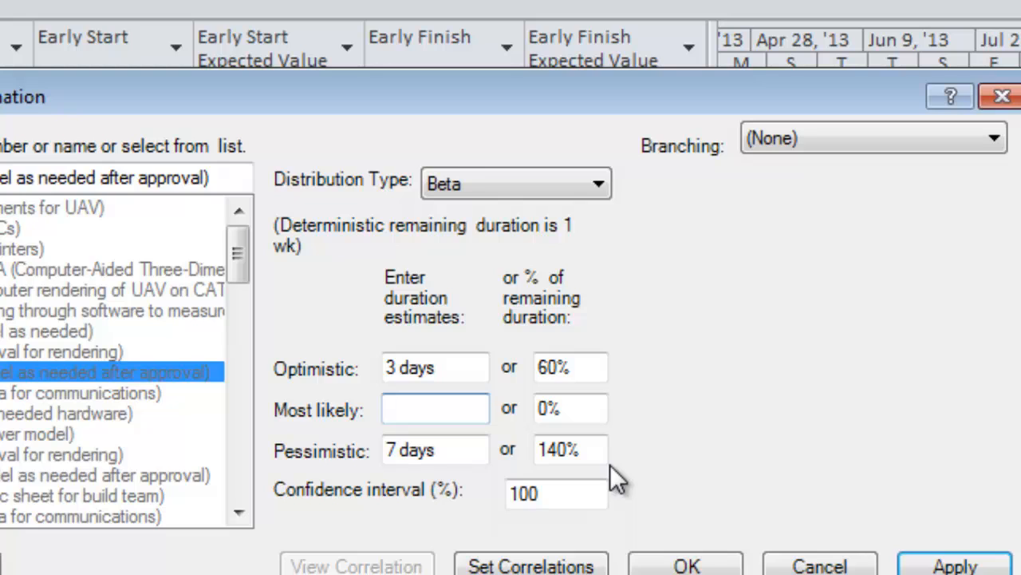
{"action": "type", "text": "4d"}
{"action": "key", "text": "Return"}
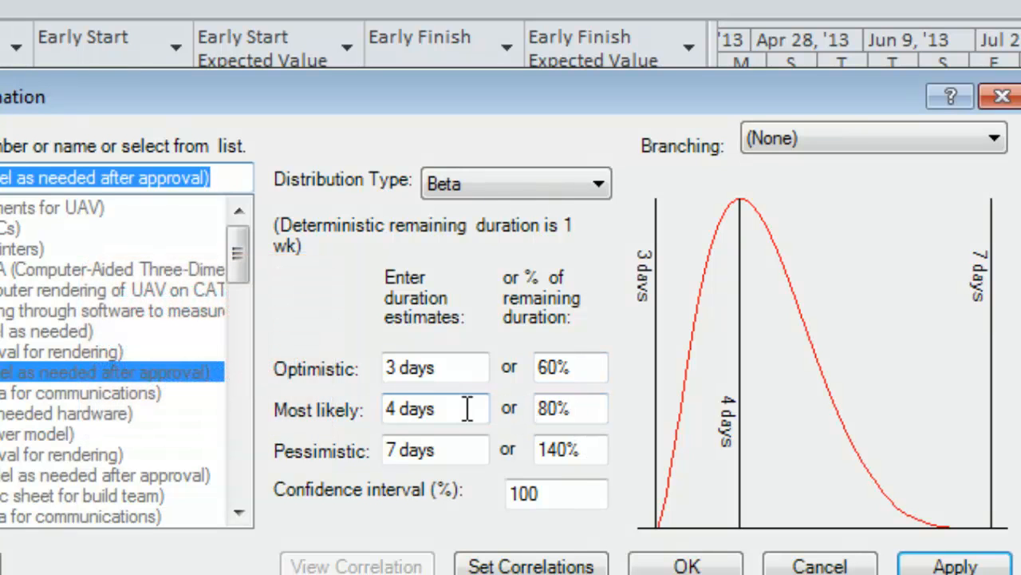
Set the most likely estimate of task 11 to 75% of the remaining duration
{"action": "left_click", "coordinate": [580, 410]}
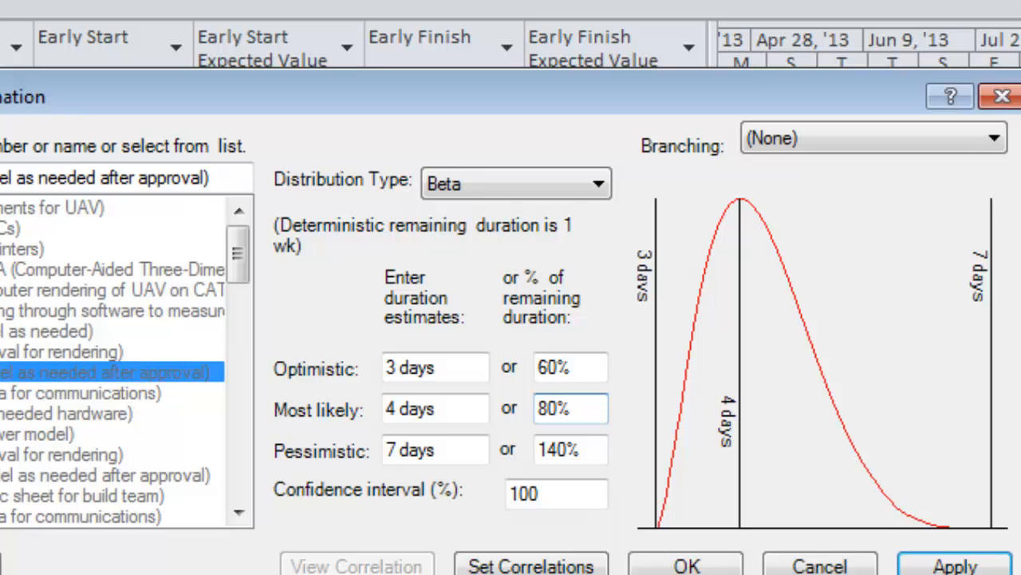
{"action": "key", "text": "BackSpace"}
{"action": "key", "text": "BackSpace"}
{"action": "key", "text": "BackSpace"}
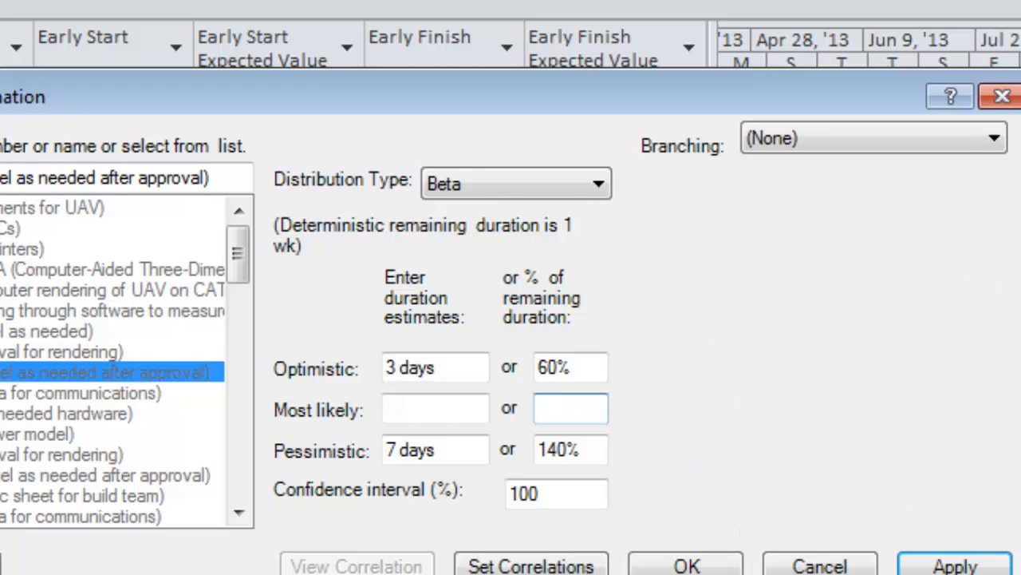
{"action": "type", "text": "75"}
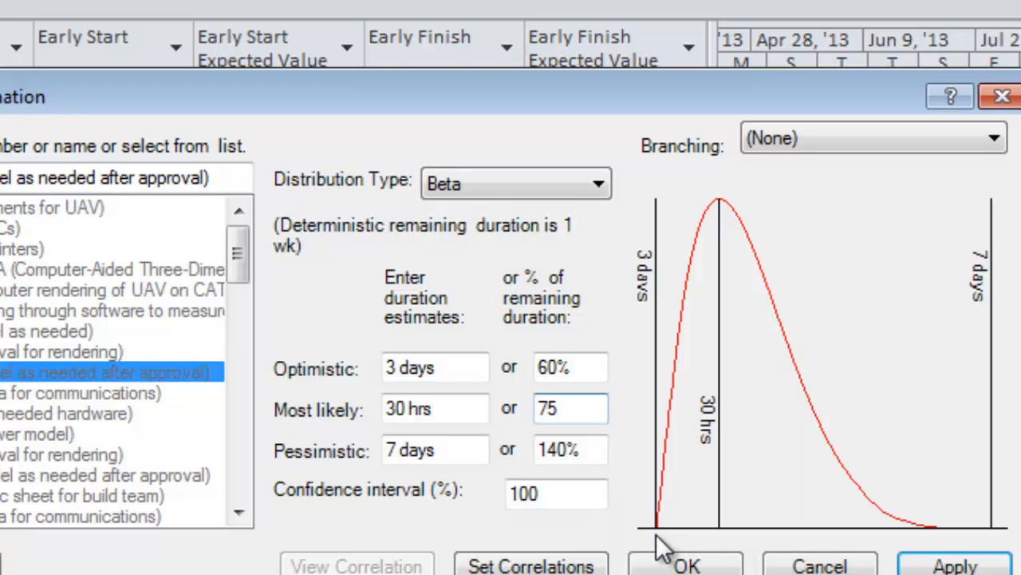
Try a confidence interval of 99% for task 11 and return it to 100%
{"action": "left_click", "coordinate": [559, 493]}
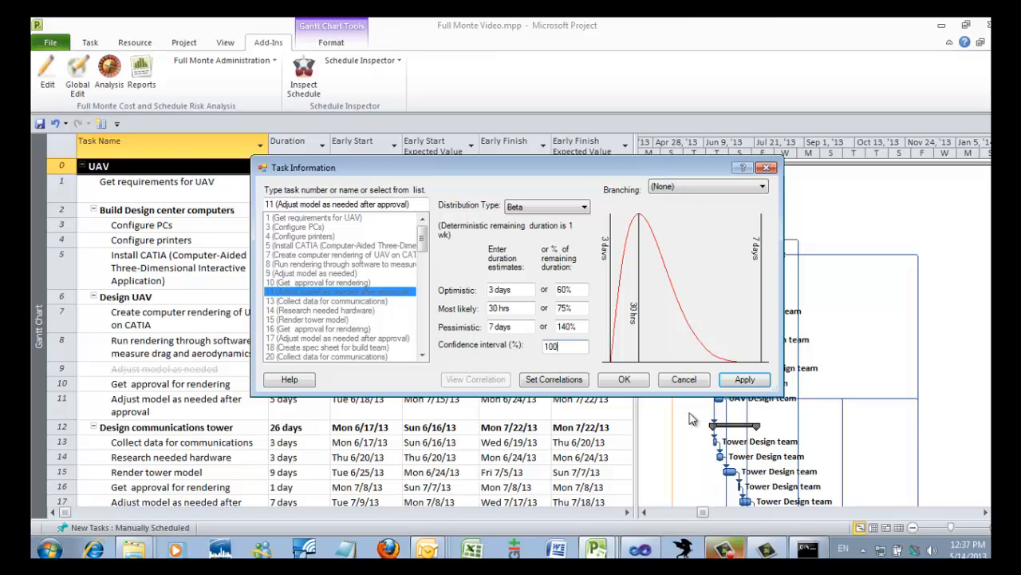
{"action": "type", "text": "99"}
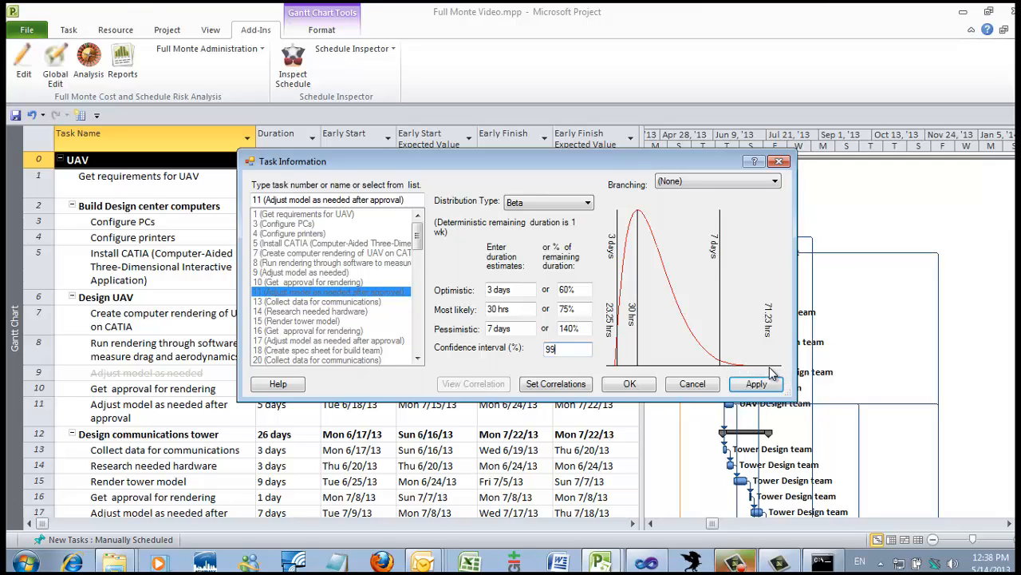
{"action": "double_click", "coordinate": [551, 350]}
{"action": "type", "text": "100"}
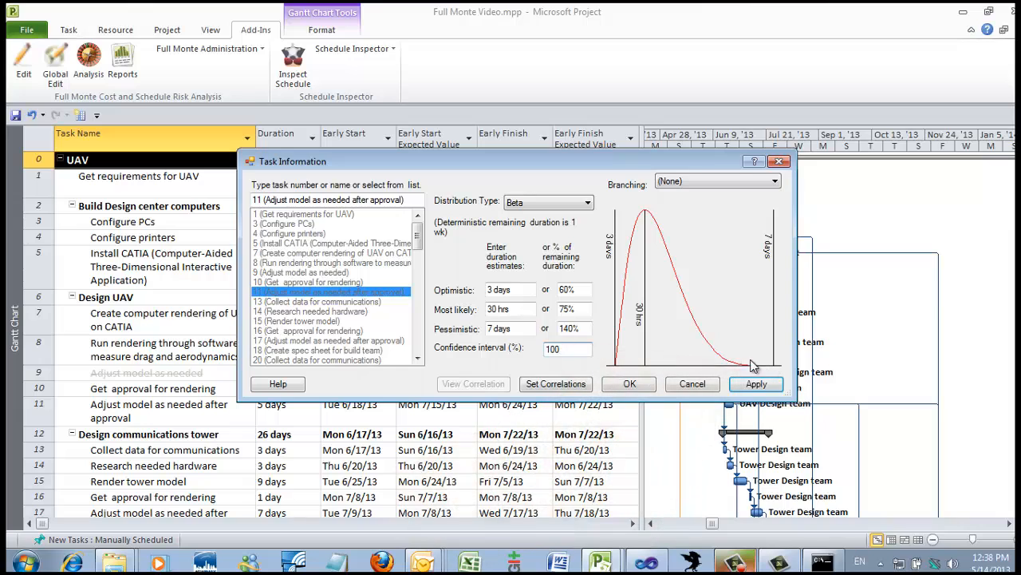
Set the confidence interval of task 11 to 99%
{"action": "key", "text": "BackSpace"}
{"action": "key", "text": "BackSpace"}
{"action": "key", "text": "BackSpace"}
{"action": "type", "text": "99"}
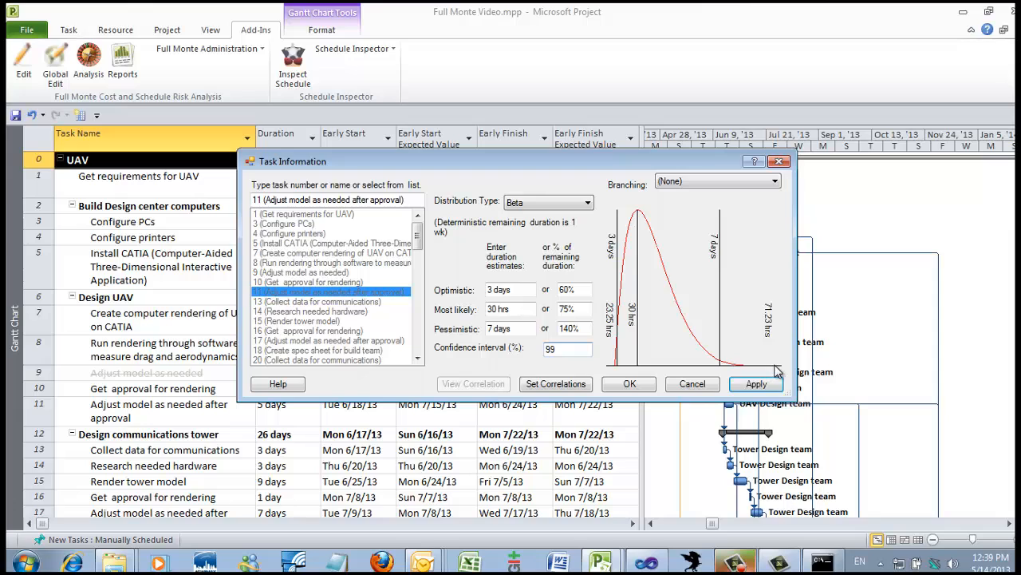
Open the correlation settings of task 11 and review the New team member and Sickness sources
{"action": "left_click", "coordinate": [556, 383]}
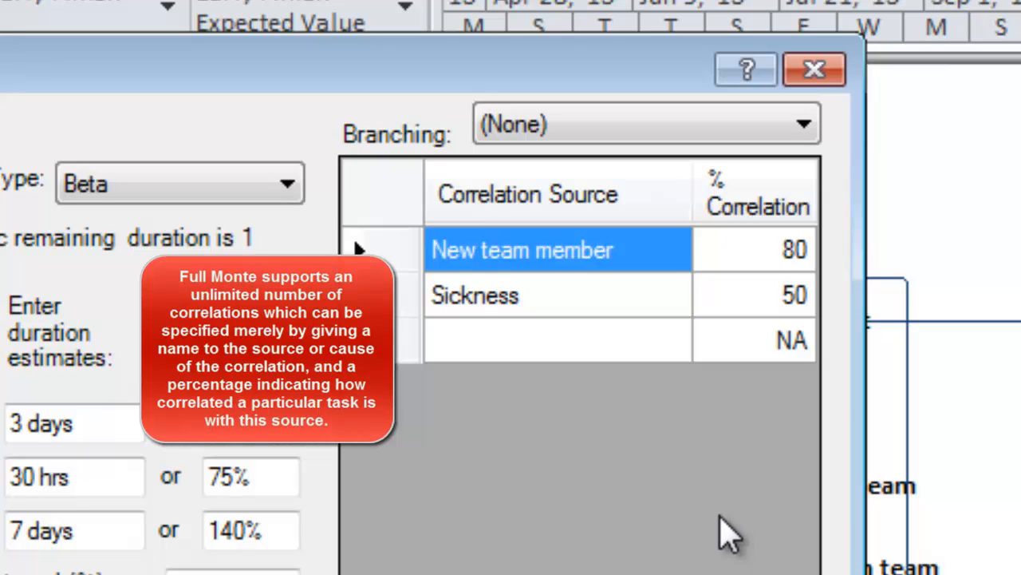
{"action": "left_click", "coordinate": [658, 300]}
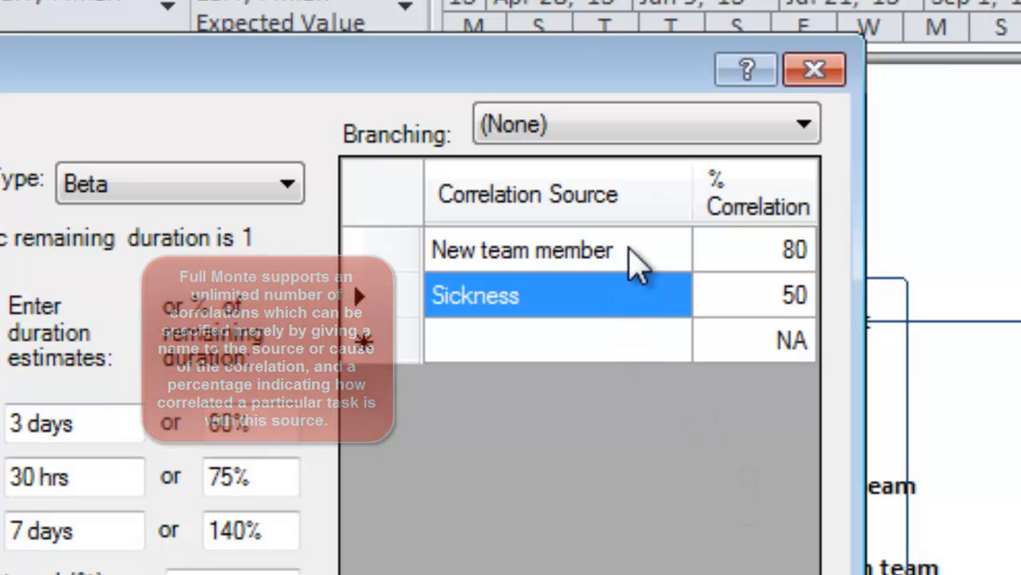
{"action": "left_click", "coordinate": [638, 263]}
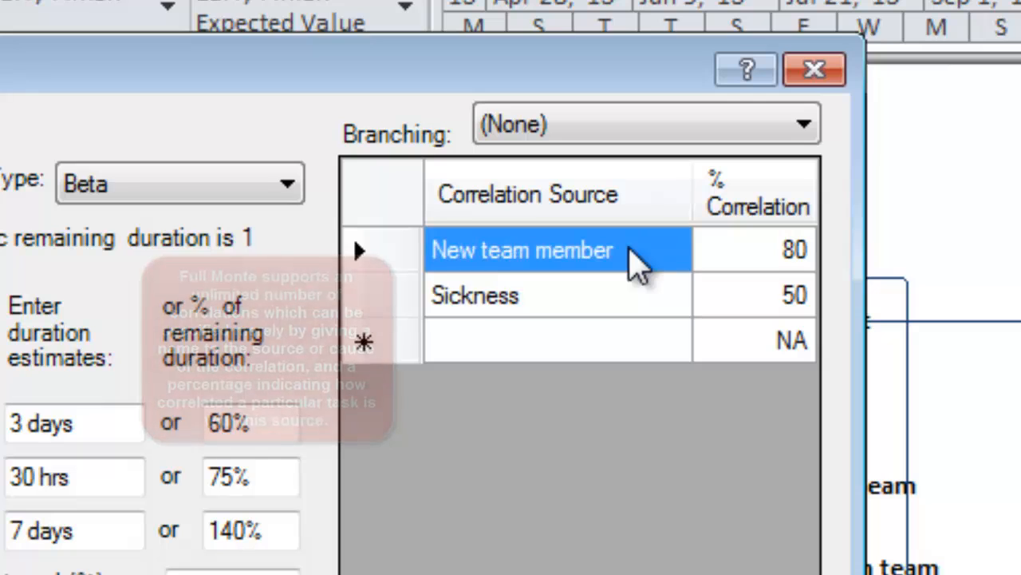
{"action": "left_click", "coordinate": [630, 304]}
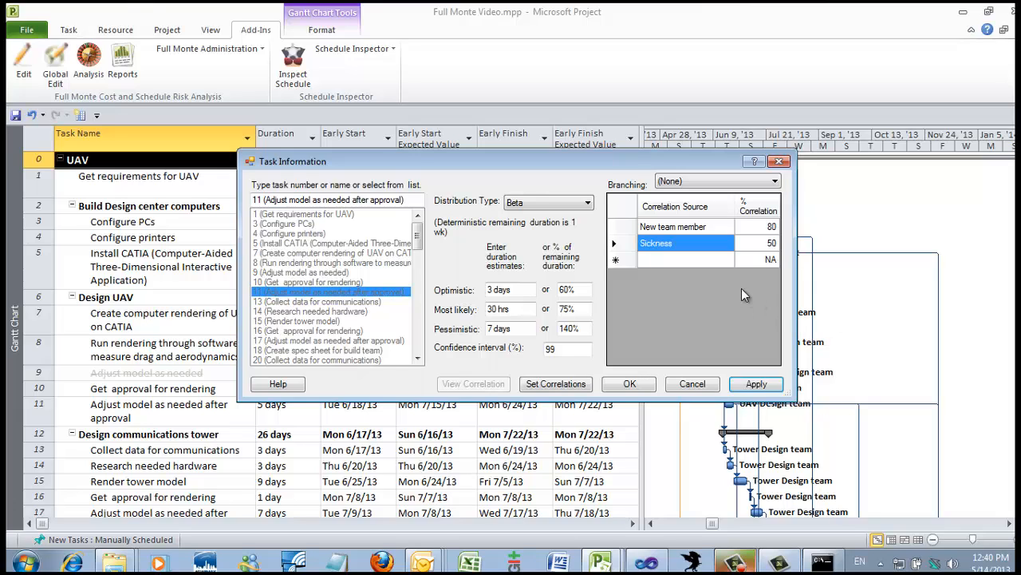
Add a new correlation source named "weather" to task 11
{"action": "left_click", "coordinate": [706, 257]}
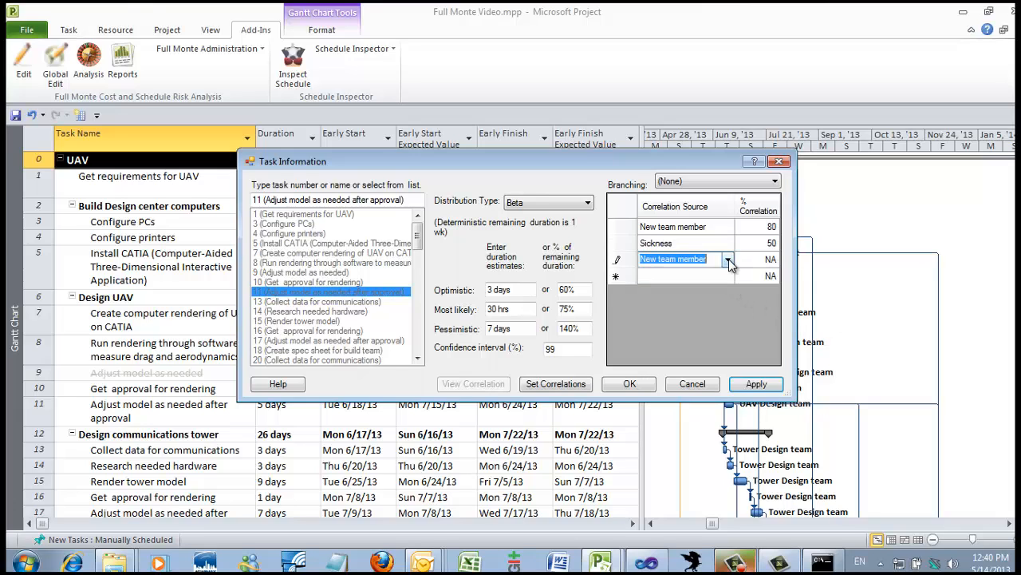
{"action": "left_click", "coordinate": [729, 262]}
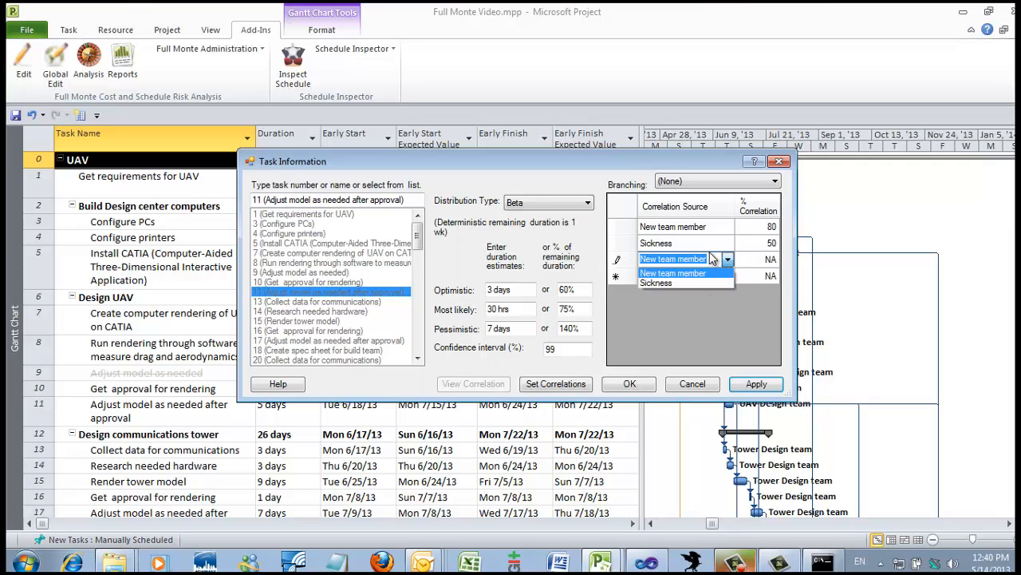
{"action": "type", "text": "we"}
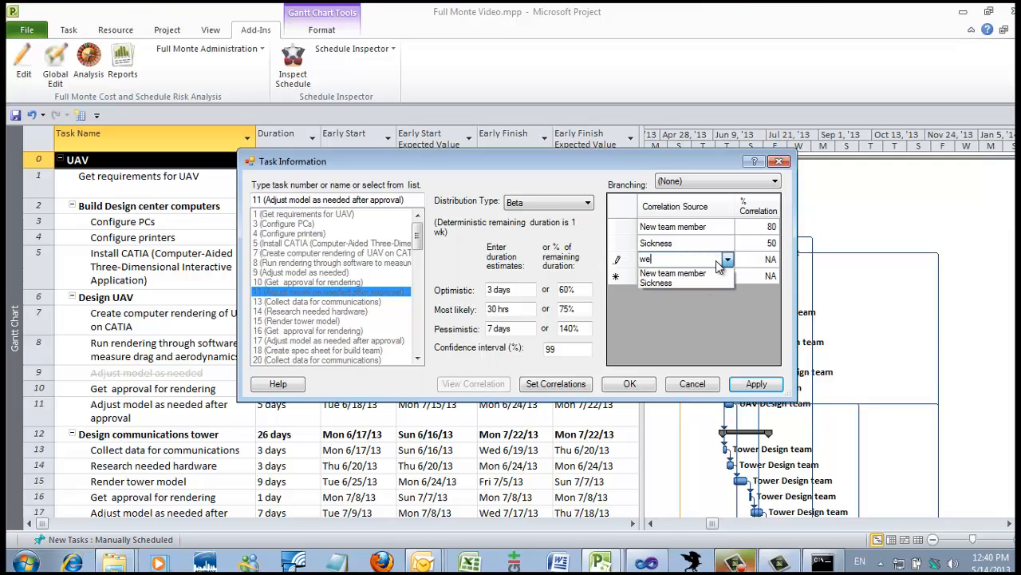
{"action": "type", "text": "ather"}
{"action": "key", "text": "Return"}
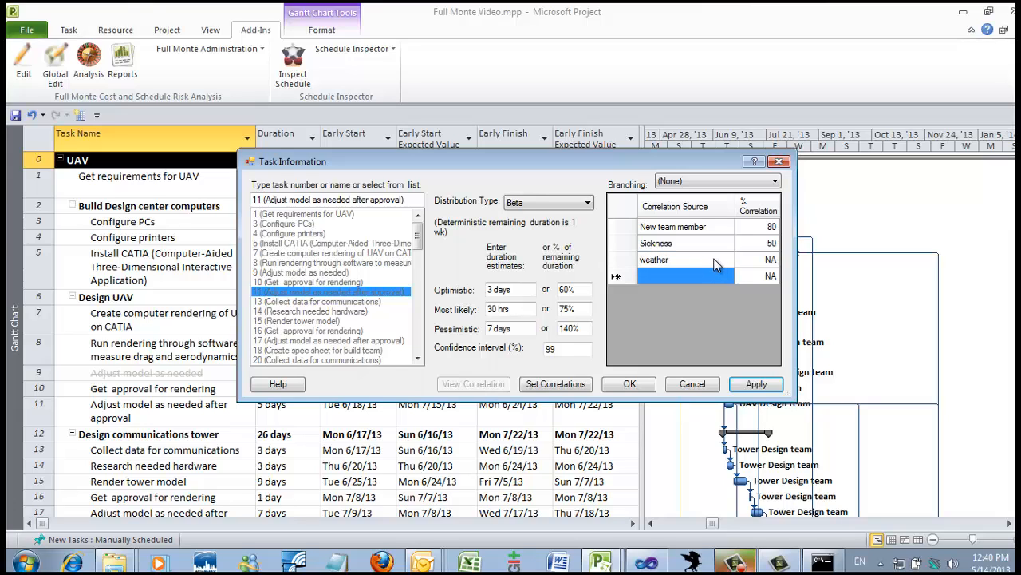
Check the source choices offered for the first correlation entry and delete the weather source from task 11
{"action": "left_click", "coordinate": [728, 228]}
{"action": "left_click", "coordinate": [731, 230]}
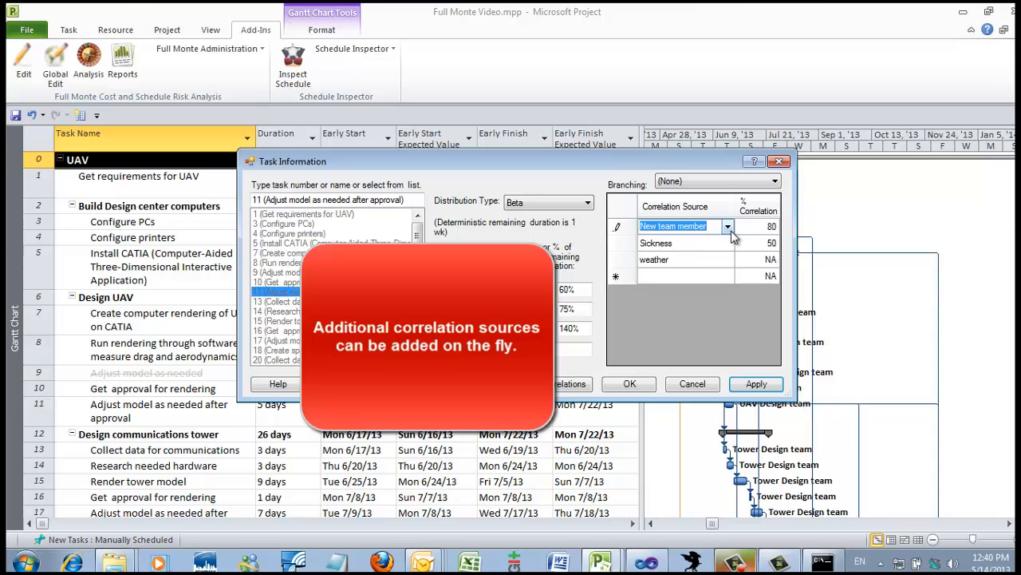
{"action": "left_click", "coordinate": [730, 229]}
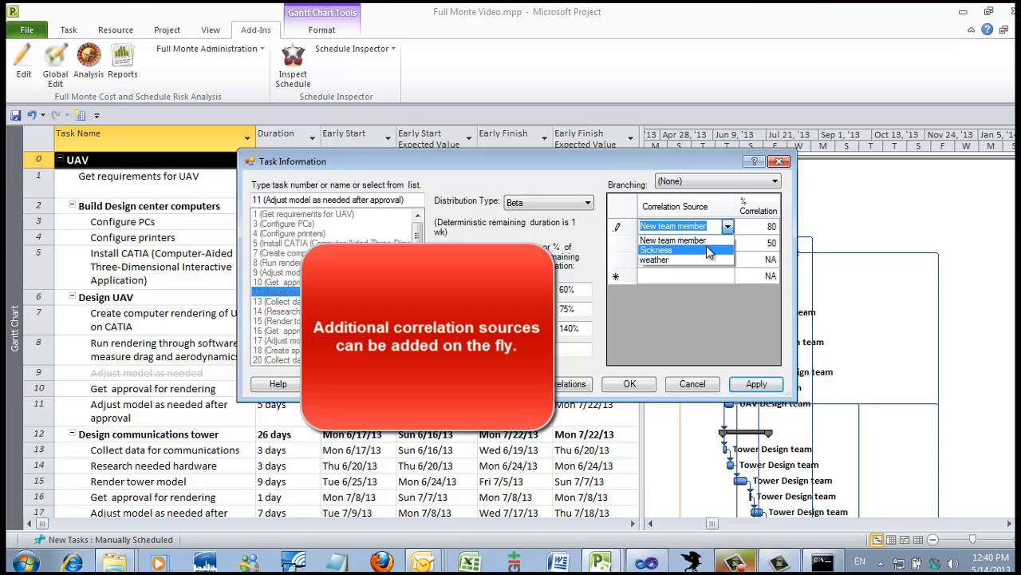
{"action": "left_click", "coordinate": [723, 227]}
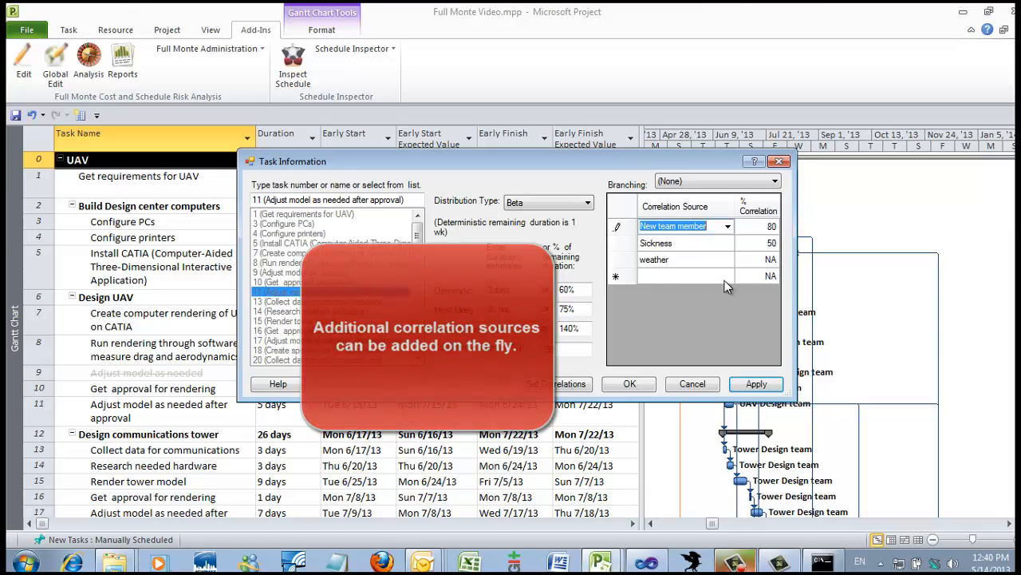
{"action": "left_click", "coordinate": [630, 264]}
{"action": "key", "text": "Delete"}
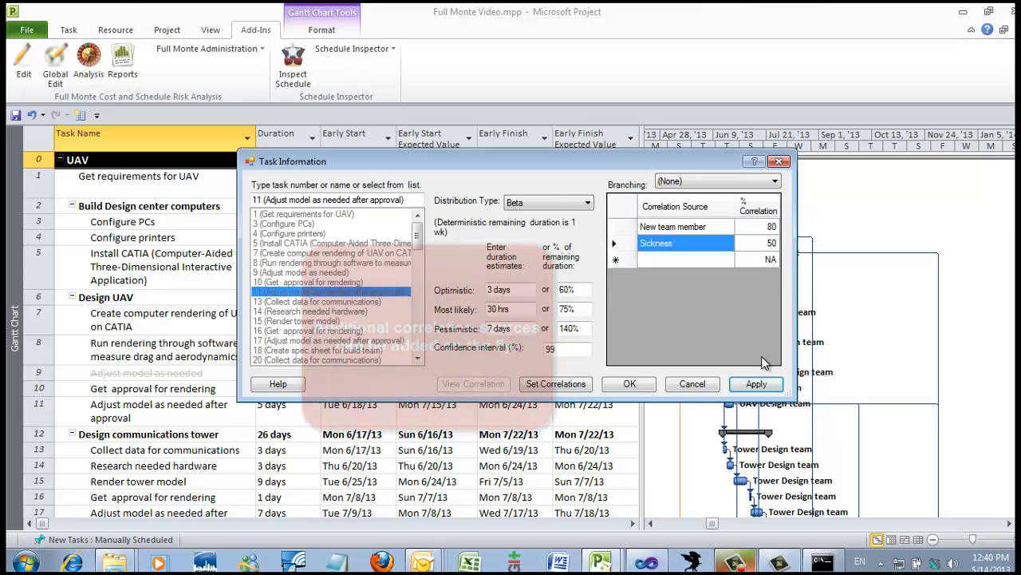
Review the branching choices for task 11 and apply the edited distribution settings
{"action": "left_click", "coordinate": [775, 182]}
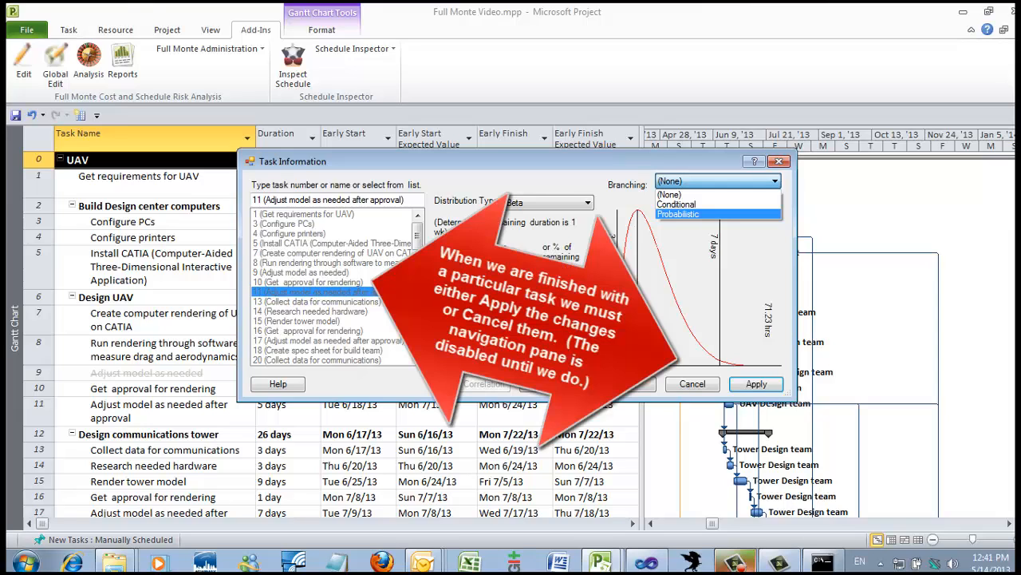
{"action": "left_click", "coordinate": [755, 386]}
{"action": "left_click", "coordinate": [755, 386]}
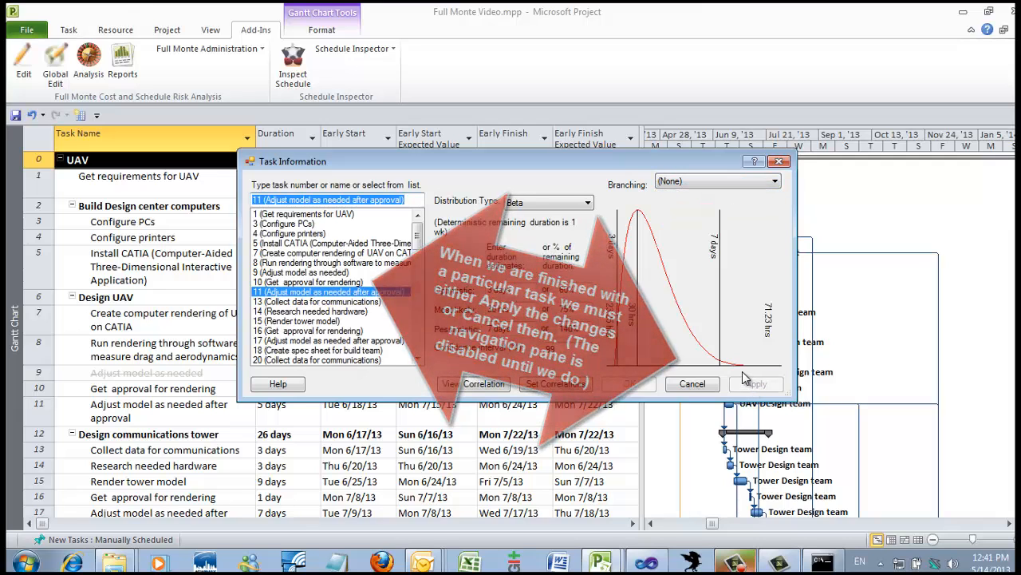
Browse from task 11 back through the preceding tasks to review their duration distributions
{"action": "key", "text": "Up"}
{"action": "key", "text": "Up"}
{"action": "key", "text": "Up"}
{"action": "key", "text": "Up"}
{"action": "key", "text": "Up"}
{"action": "key", "text": "Up"}
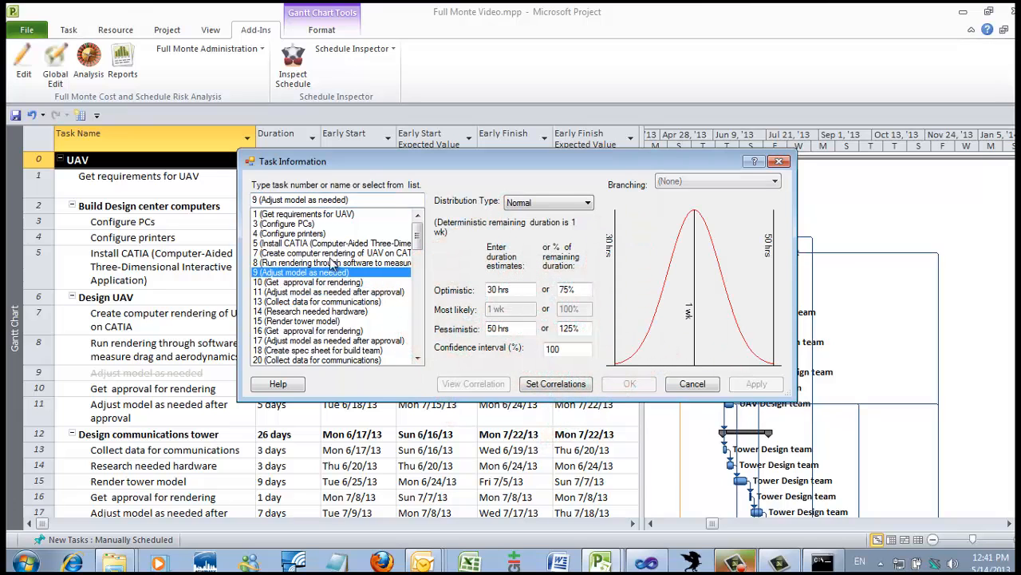
Check the duration distribution of task 8 and leave the task information without applying changes
{"action": "left_click", "coordinate": [336, 263]}
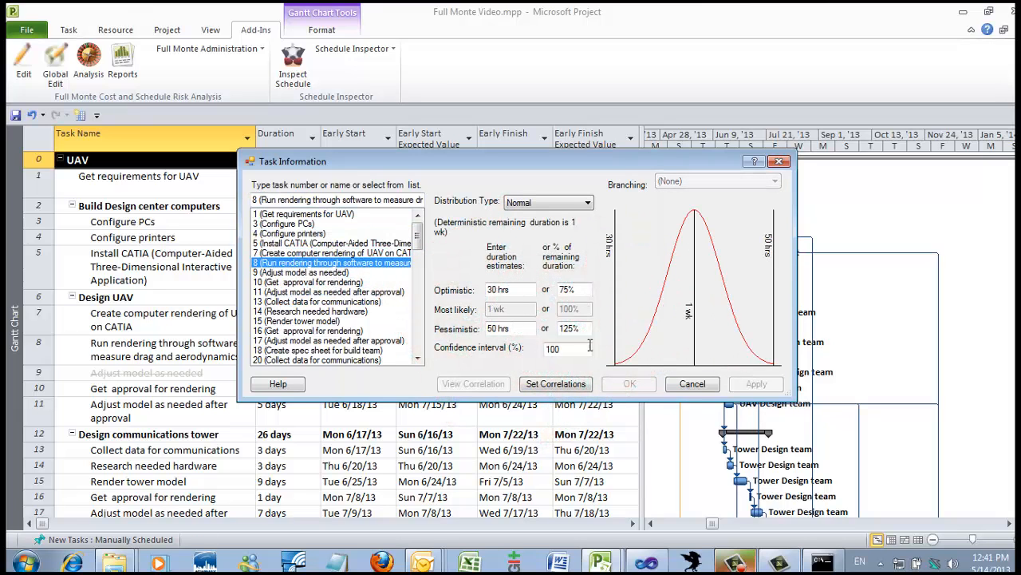
{"action": "left_click", "coordinate": [691, 385]}
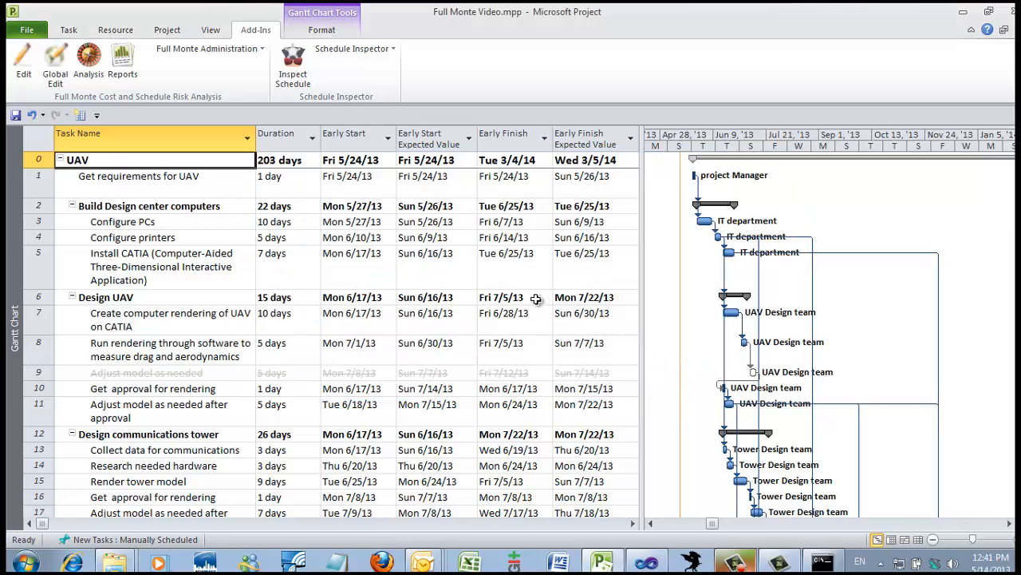
Run the risk analysis with 15000 simulations, displaying the project finish and total cost histograms plus the schedule and cost tornado charts
{"action": "left_click", "coordinate": [89, 61]}
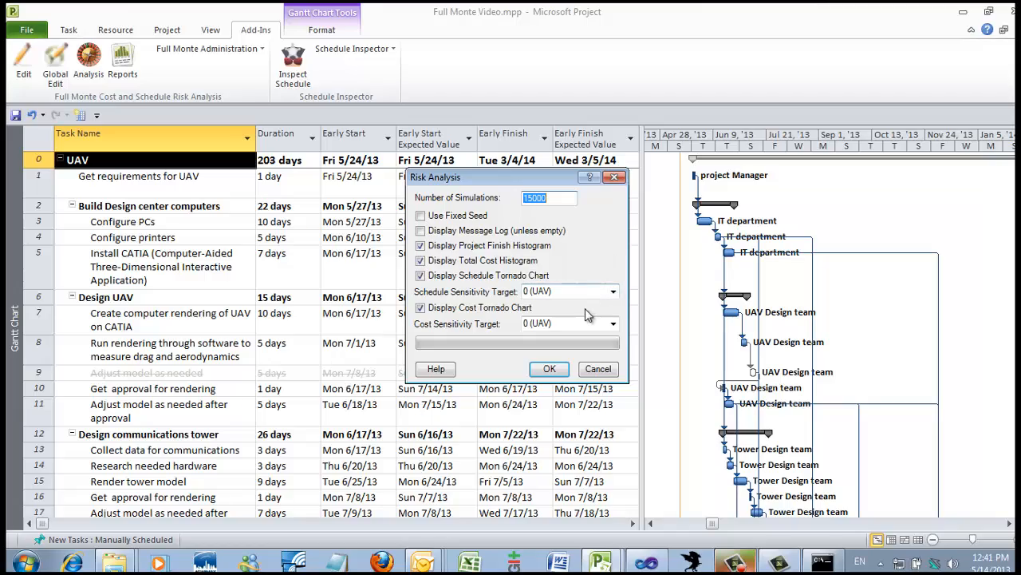
{"action": "left_click", "coordinate": [556, 197]}
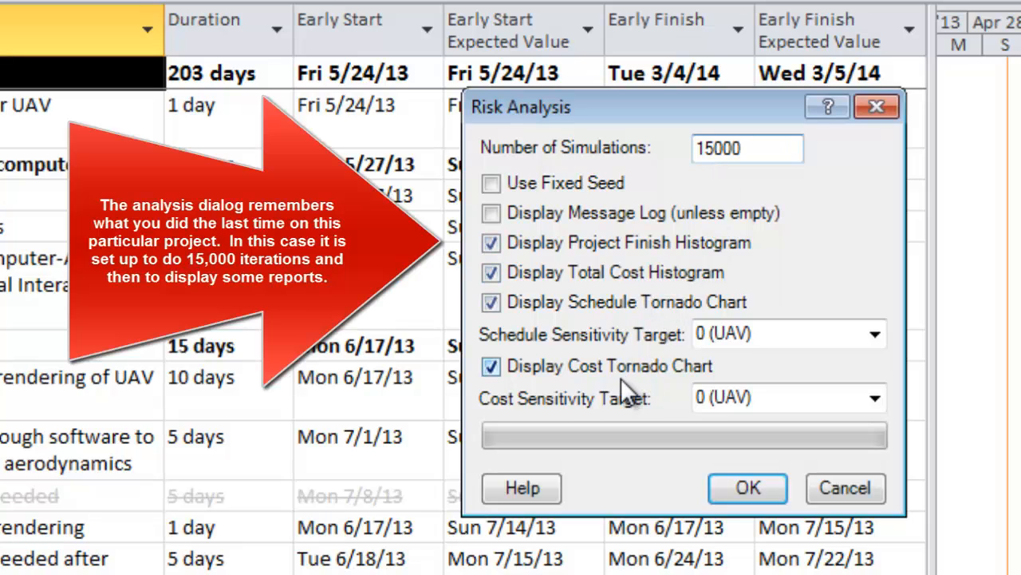
{"action": "left_click", "coordinate": [743, 492]}
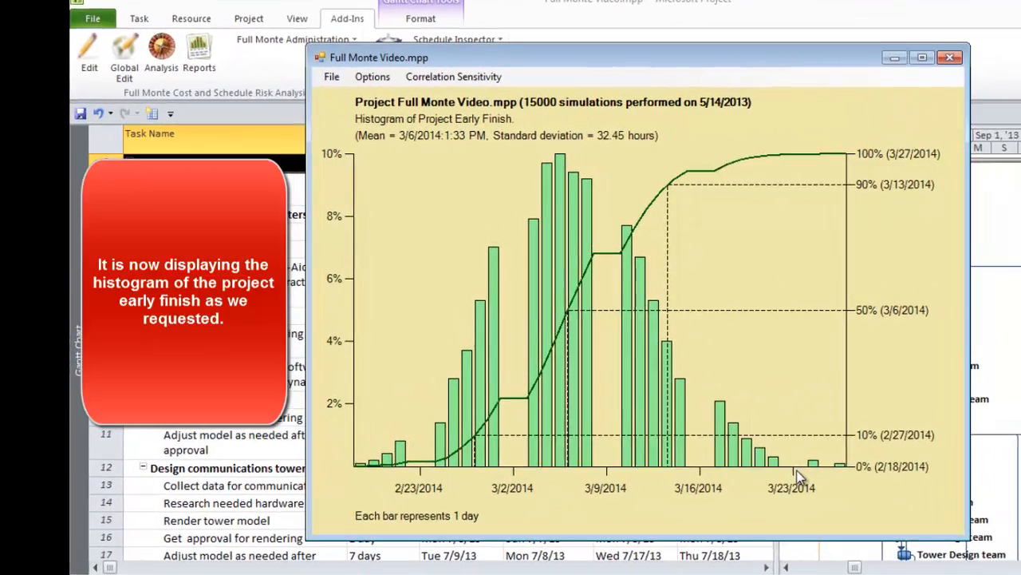
Examine the project early finish histogram, checking the probabilities of individual daily bars and points on the cumulative S-curve
{"action": "mouse_move", "coordinate": [632, 410]}
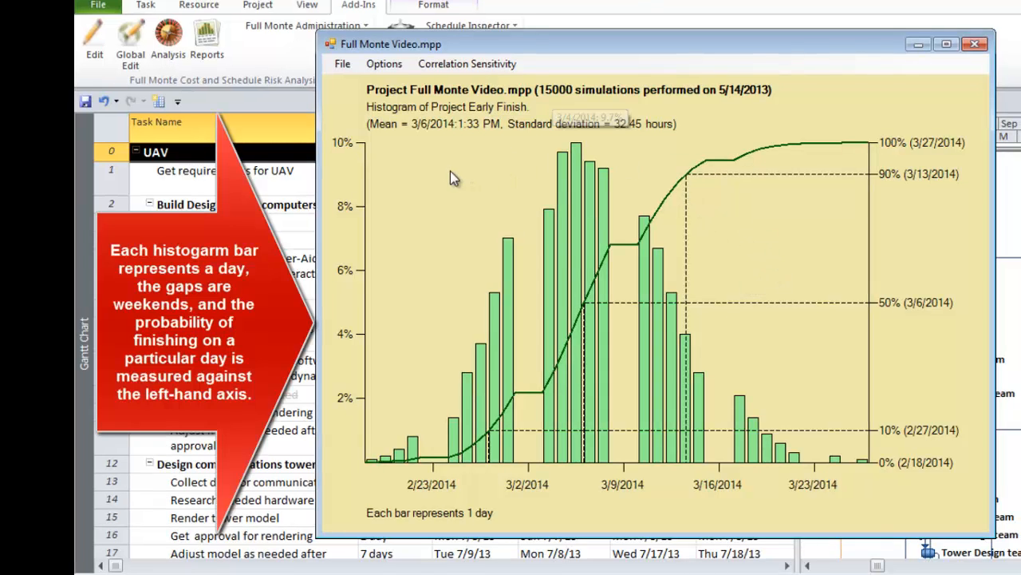
{"action": "mouse_move", "coordinate": [578, 164]}
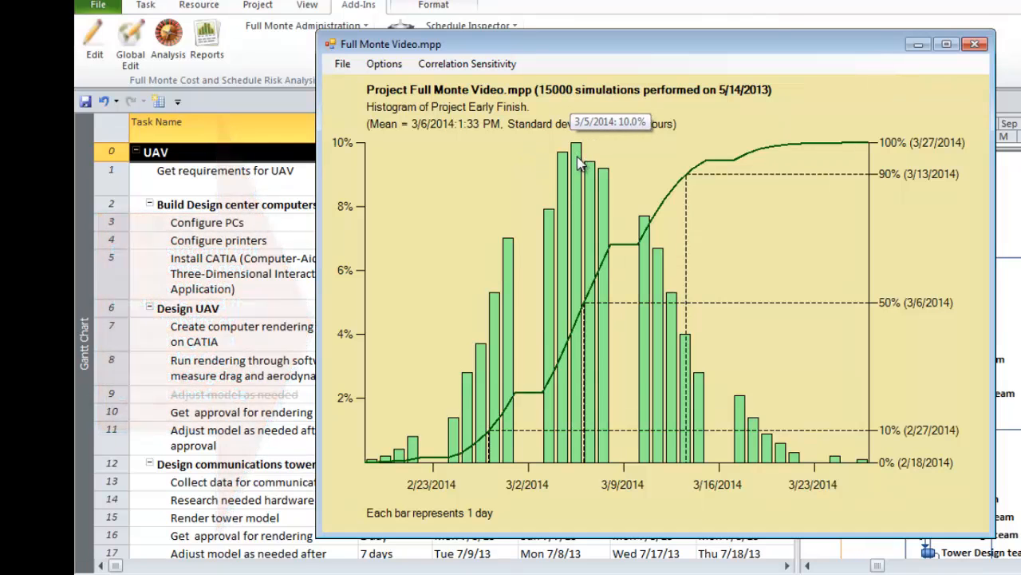
{"action": "mouse_move", "coordinate": [562, 179]}
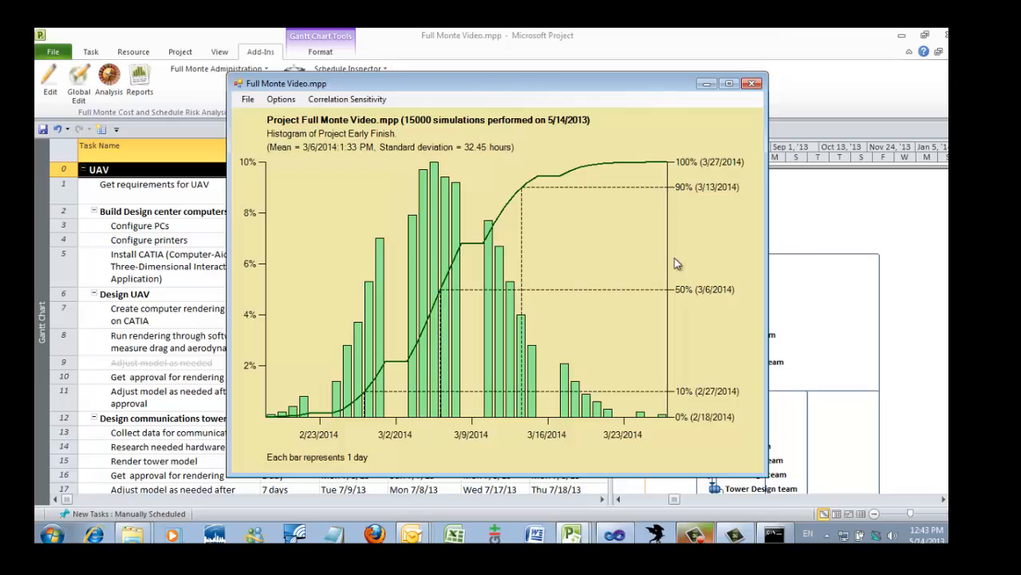
{"action": "mouse_move", "coordinate": [527, 190]}
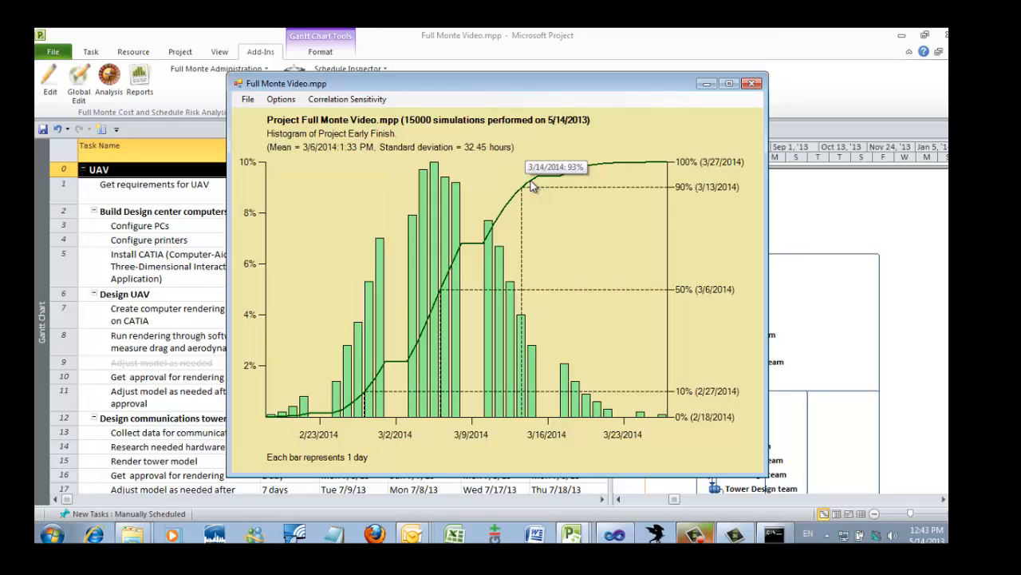
Set the early finish histogram's Y-axis markers to every 20% and apply the report options
{"action": "left_click", "coordinate": [280, 99]}
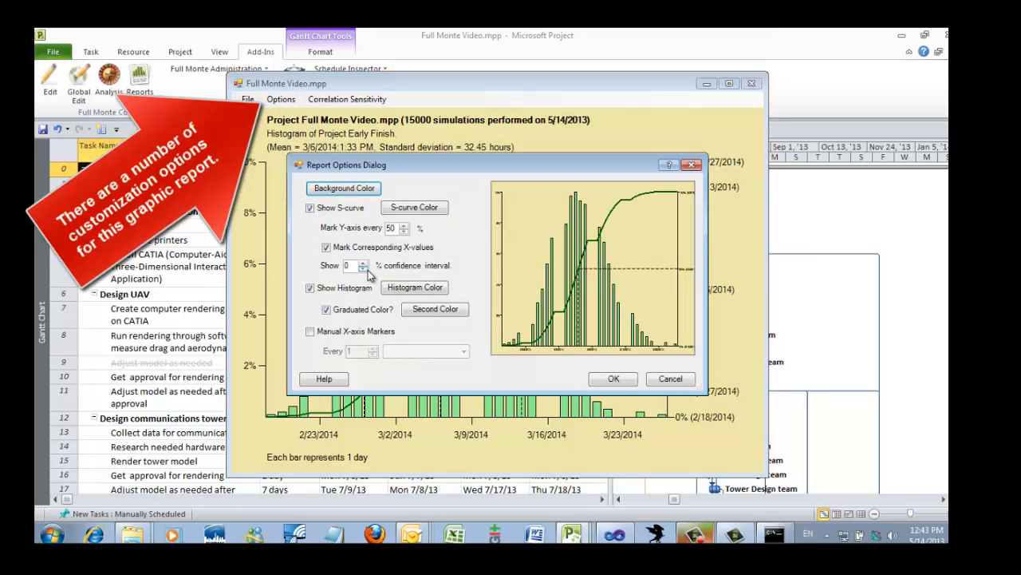
{"action": "left_click", "coordinate": [405, 231]}
{"action": "left_click", "coordinate": [405, 231]}
{"action": "left_click", "coordinate": [405, 231]}
{"action": "left_click", "coordinate": [404, 231]}
{"action": "left_click", "coordinate": [404, 232]}
{"action": "left_click", "coordinate": [404, 232]}
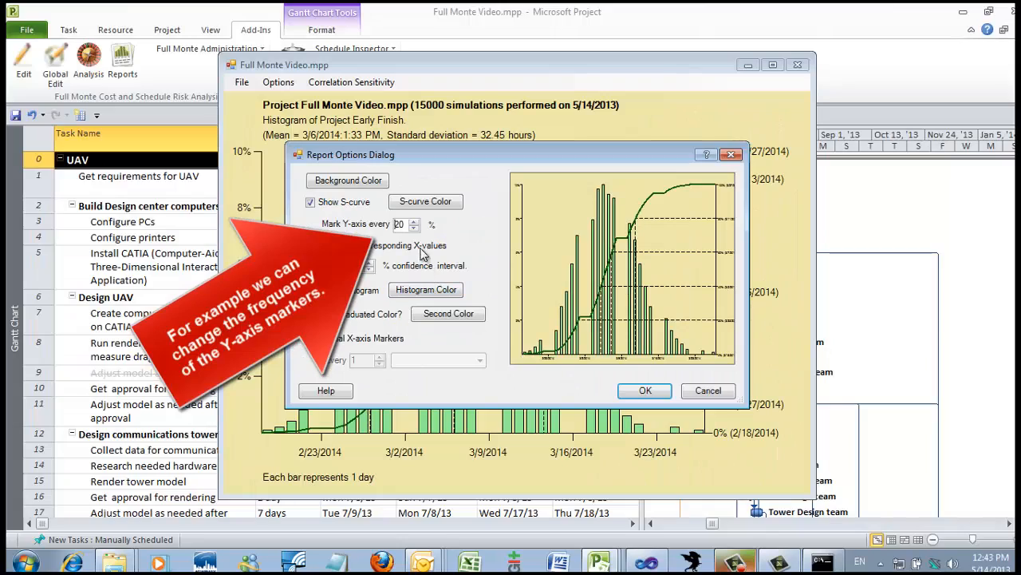
{"action": "left_click", "coordinate": [645, 391]}
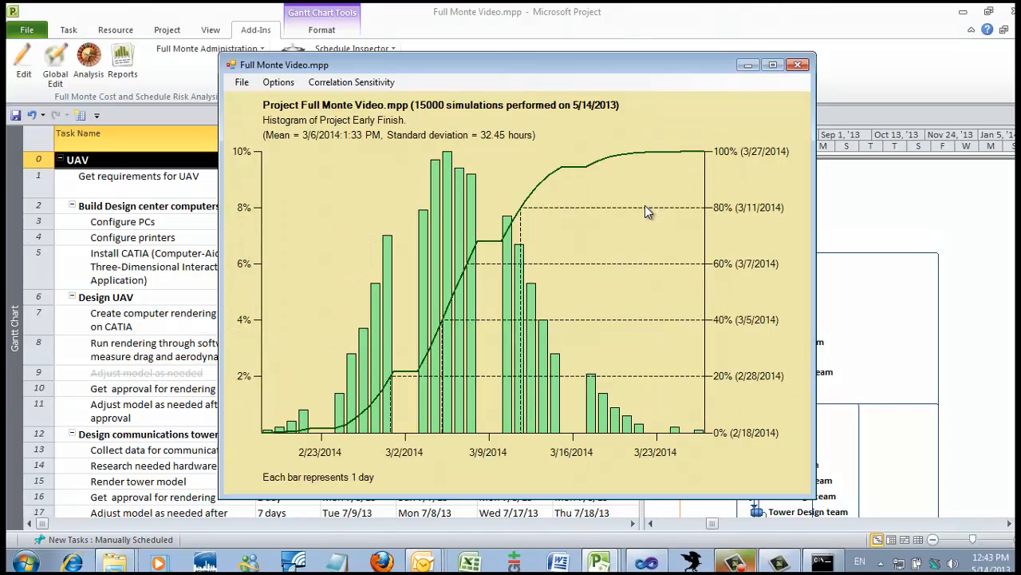
Examine the project cost histogram, checking the probabilities of individual cost bars and points on the S-curve
{"action": "left_click", "coordinate": [622, 257]}
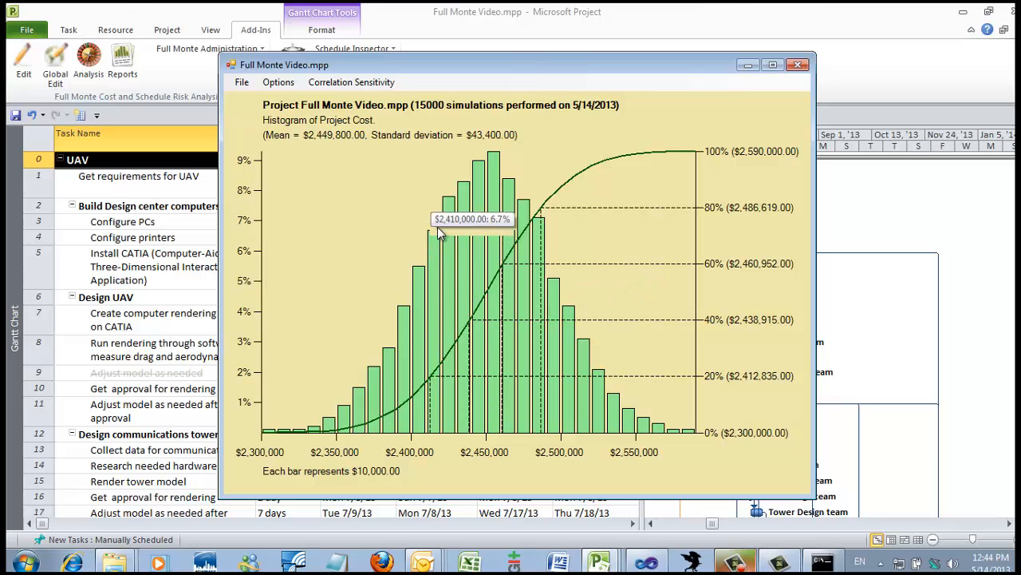
{"action": "mouse_move", "coordinate": [497, 199]}
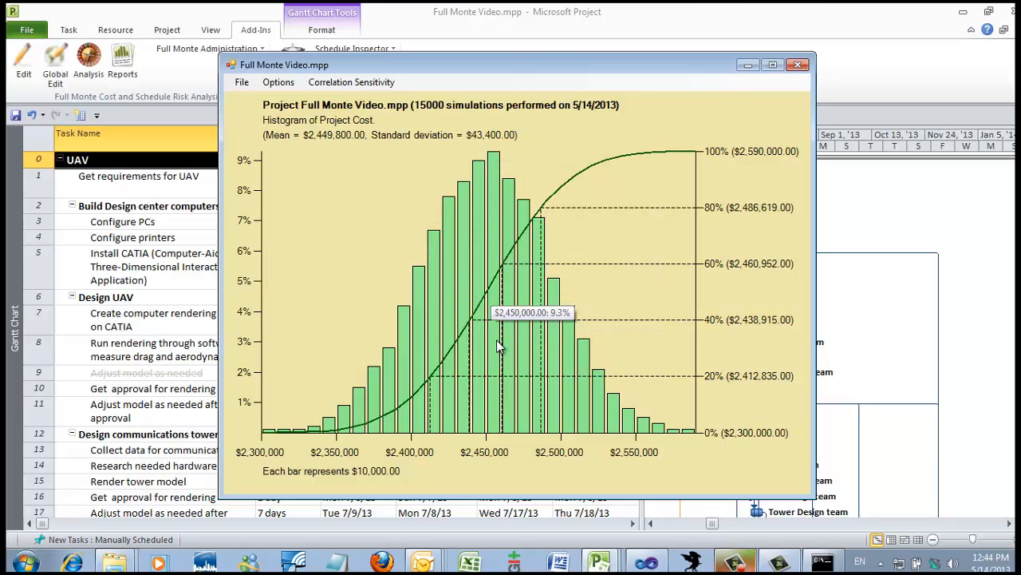
{"action": "mouse_move", "coordinate": [504, 268]}
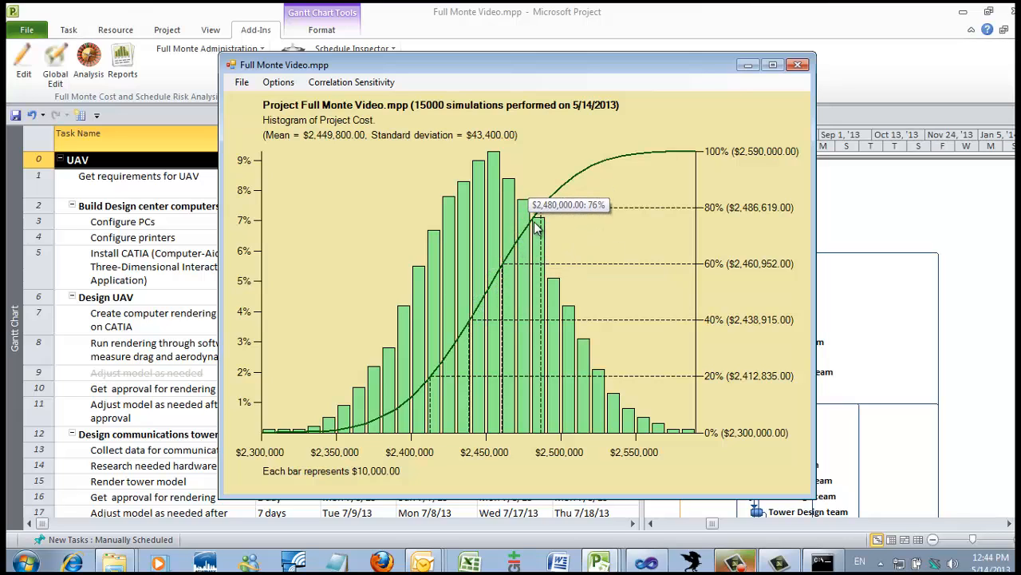
{"action": "mouse_move", "coordinate": [552, 206]}
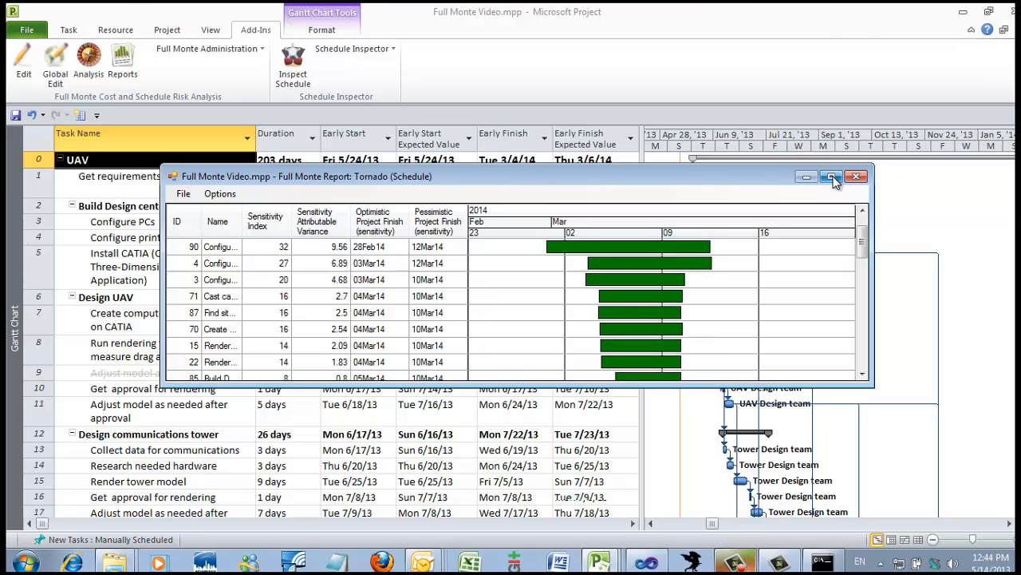
Maximize the schedule tornado chart with a wider Name column and examine the early finish S-curves for task 90 (Configure production equipment)
{"action": "left_click", "coordinate": [834, 177]}
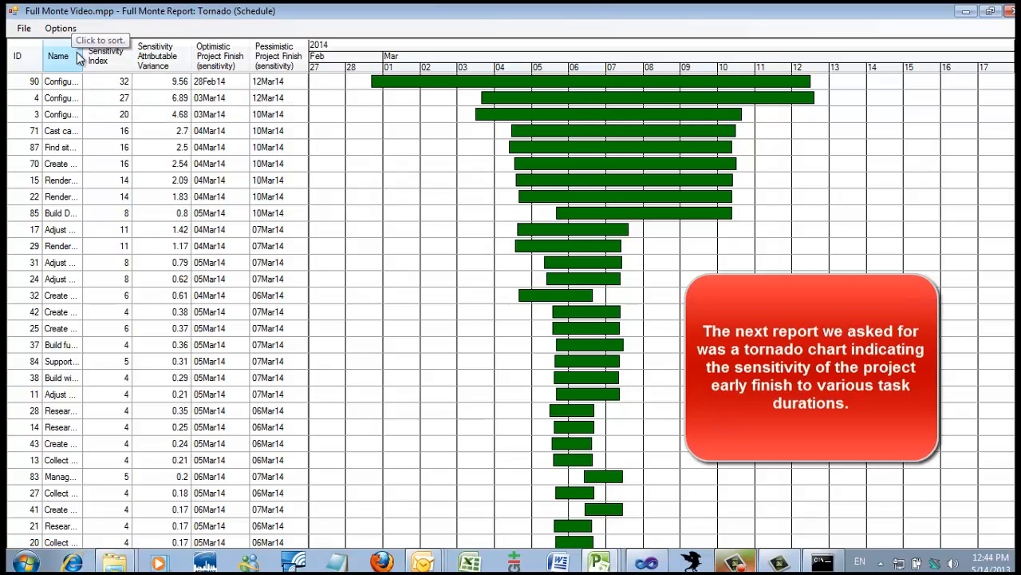
{"action": "left_click_drag", "start_coordinate": [82, 54], "coordinate": [136, 54]}
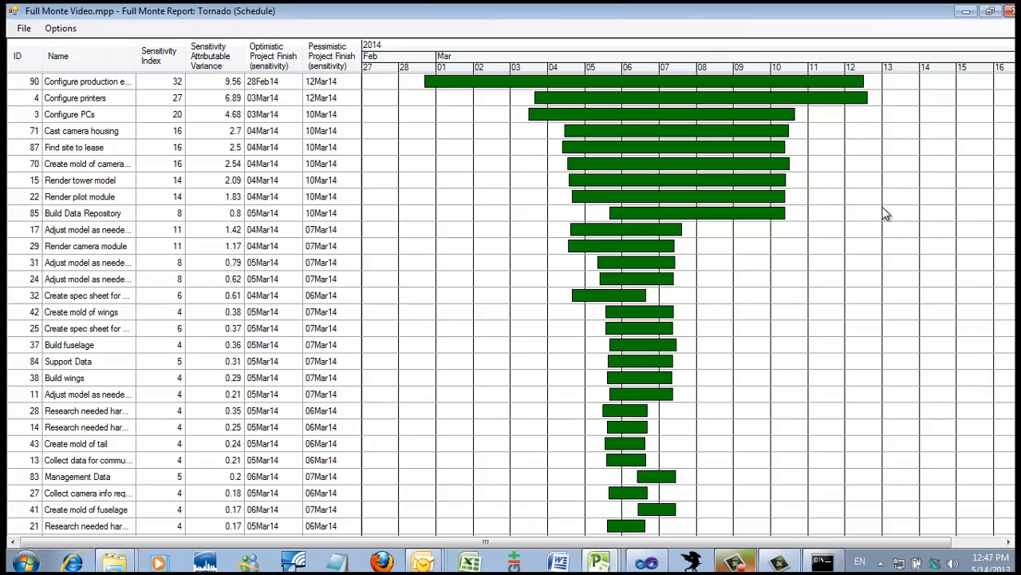
{"action": "left_click", "coordinate": [664, 79]}
{"action": "left_click", "coordinate": [451, 340]}
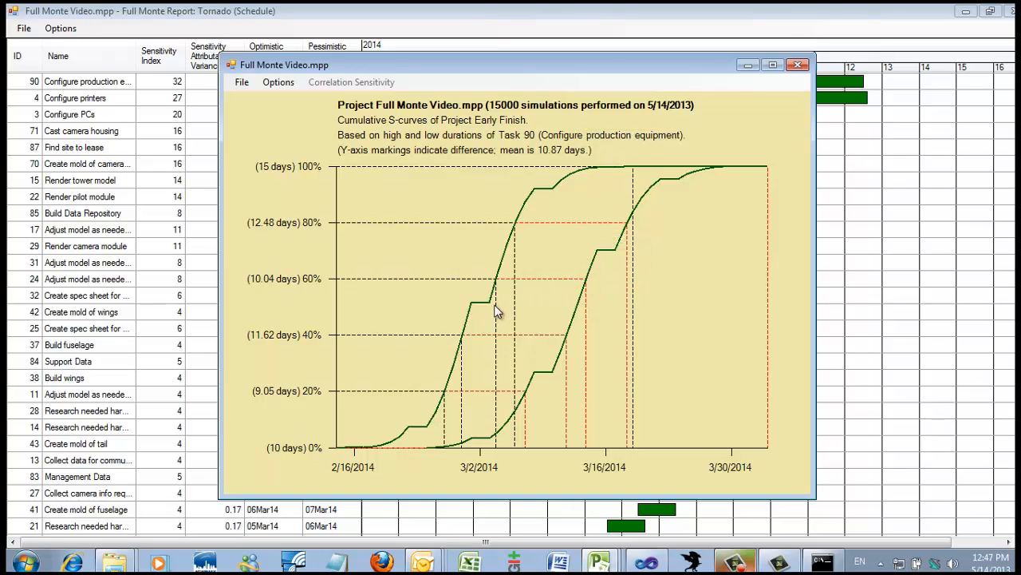
{"action": "mouse_move", "coordinate": [493, 310]}
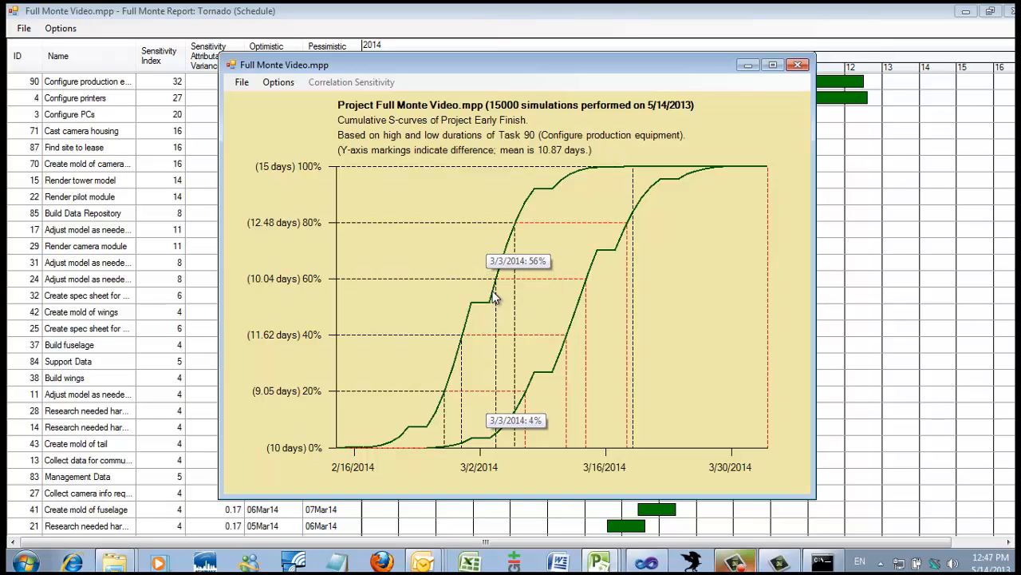
{"action": "mouse_move", "coordinate": [582, 296]}
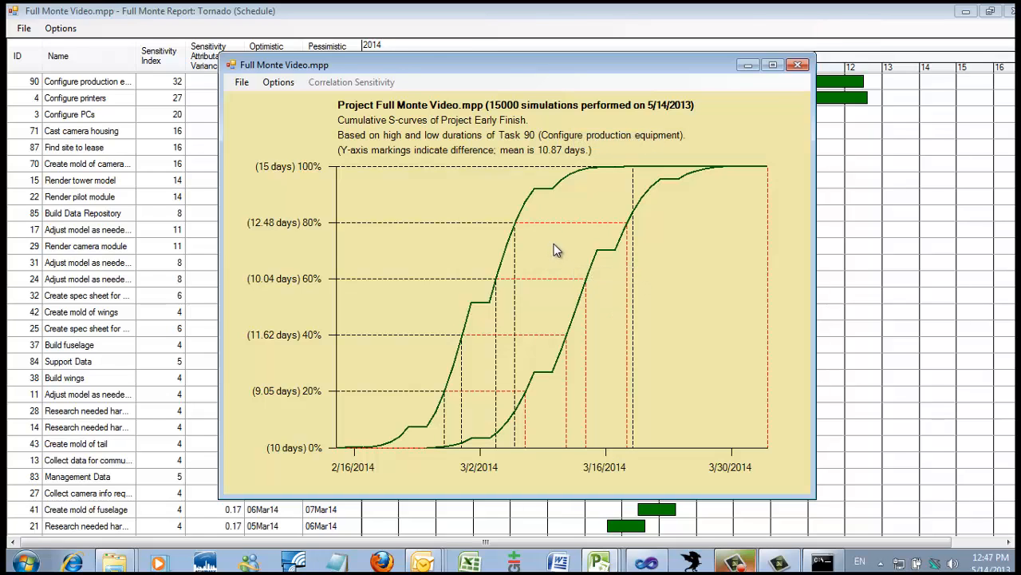
{"action": "key", "text": "Escape"}
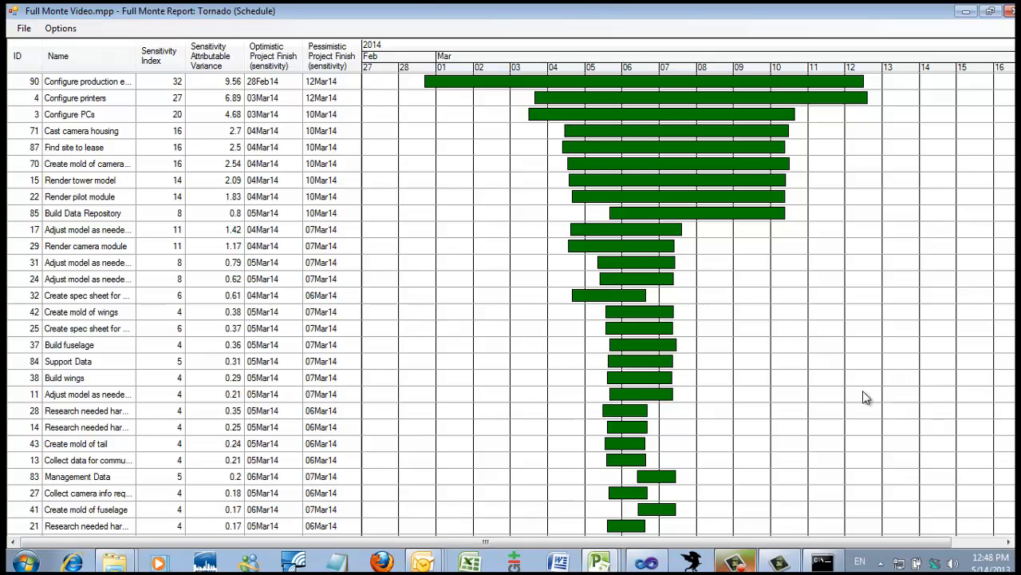
Close the schedule tornado chart and review the cost tornado chart at full size before closing it
{"action": "left_click", "coordinate": [1010, 10]}
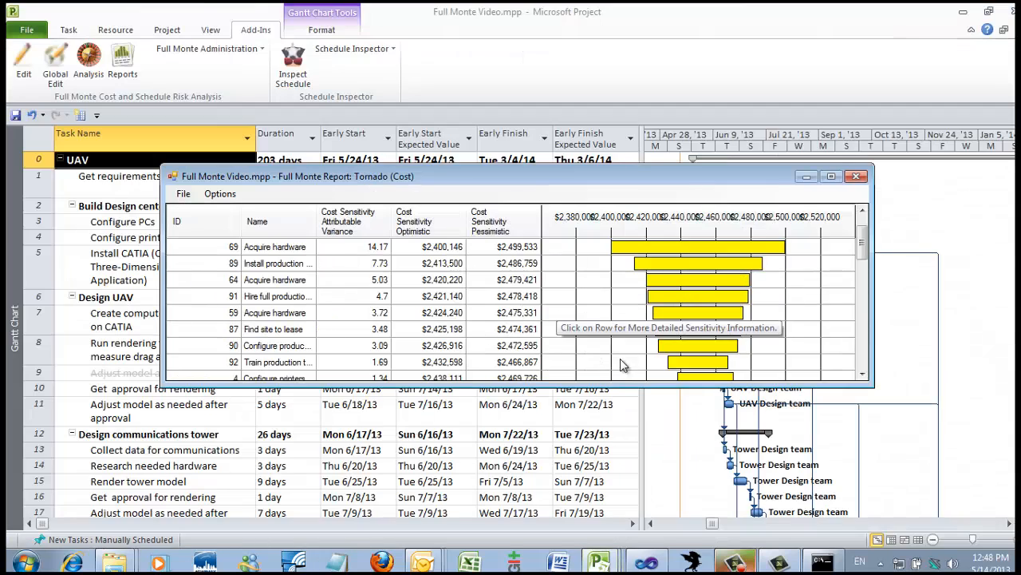
{"action": "left_click", "coordinate": [830, 177]}
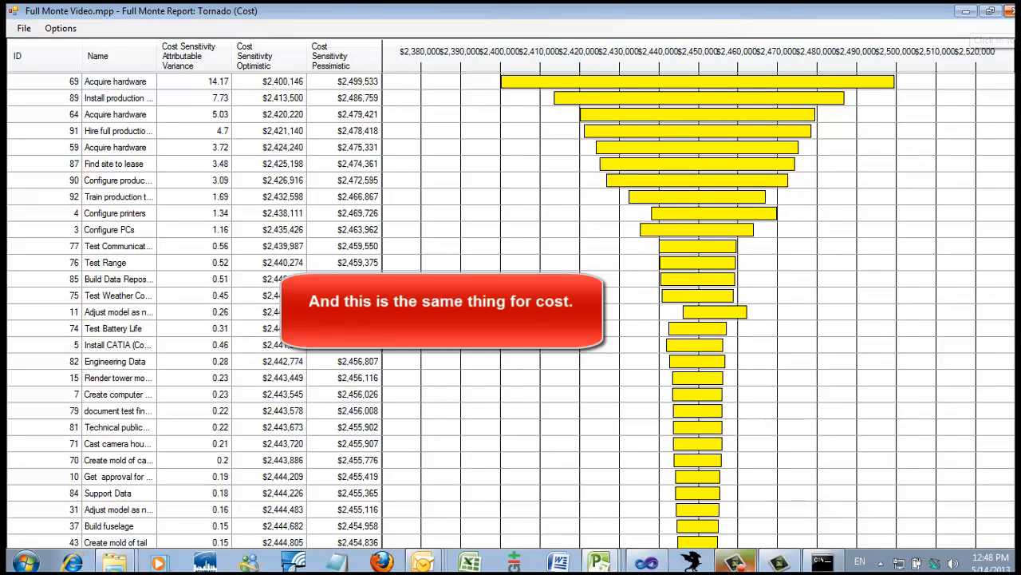
{"action": "left_click", "coordinate": [1009, 11]}
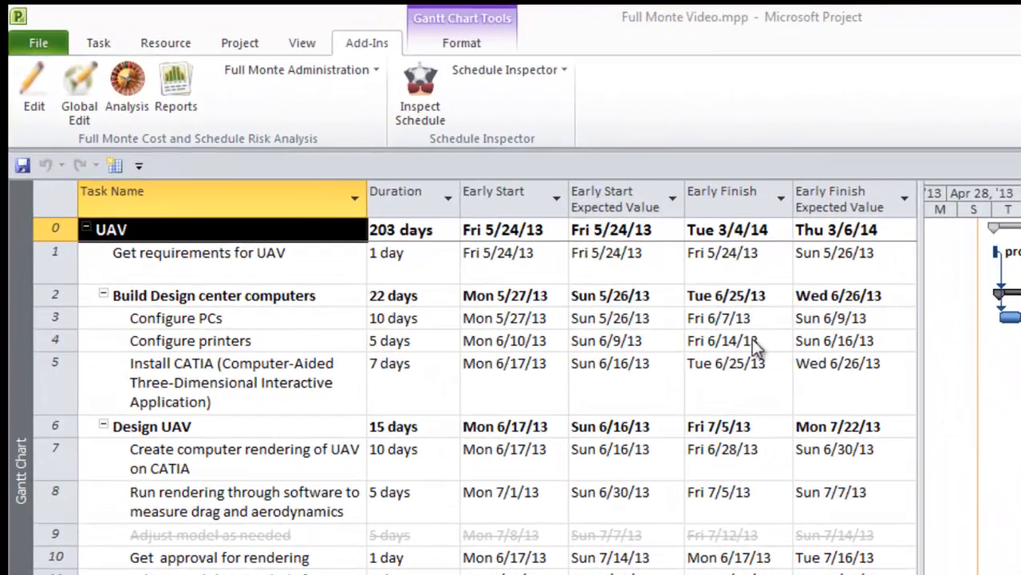
Open the Graphs report and view the early finish histogram for UAV and the cost histogram for Design pilot controls
{"action": "left_click", "coordinate": [177, 82]}
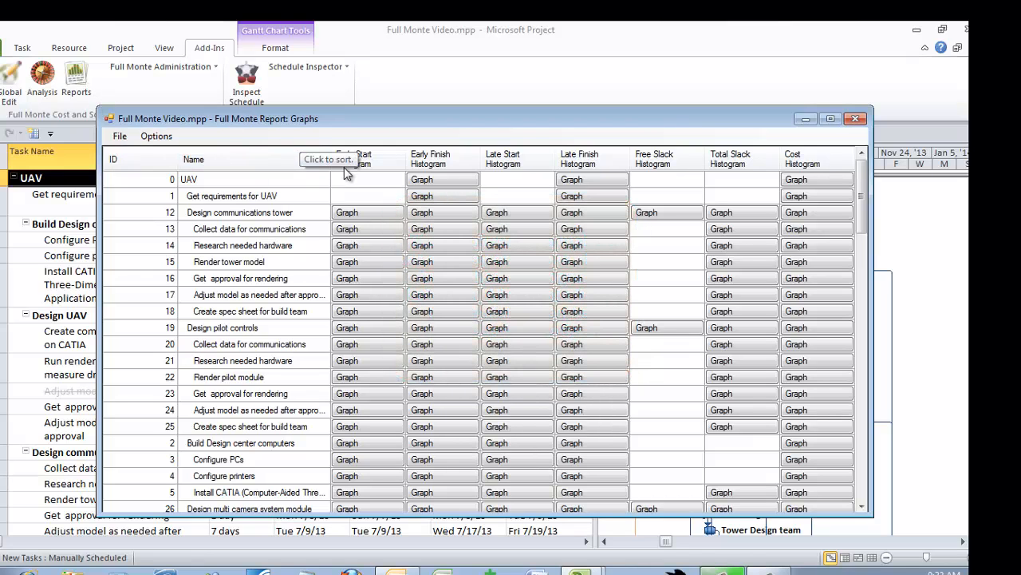
{"action": "left_click", "coordinate": [433, 183]}
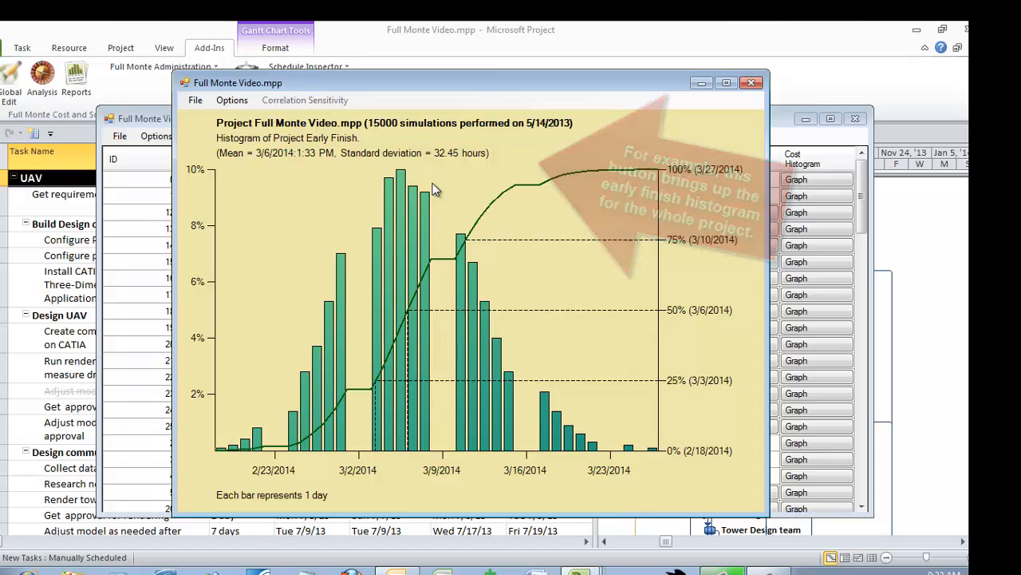
{"action": "key", "text": "alt+F4"}
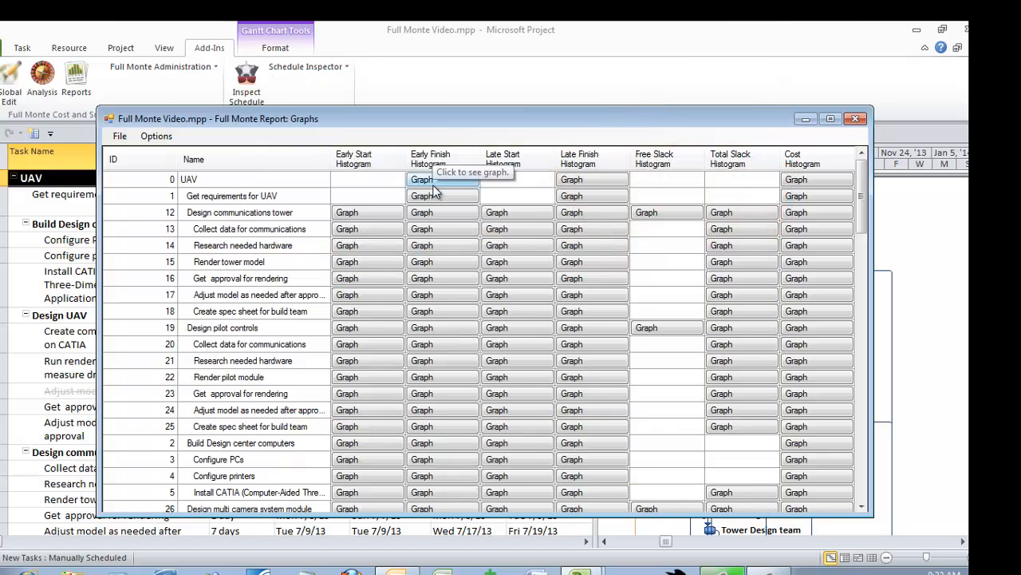
{"action": "left_click", "coordinate": [818, 327]}
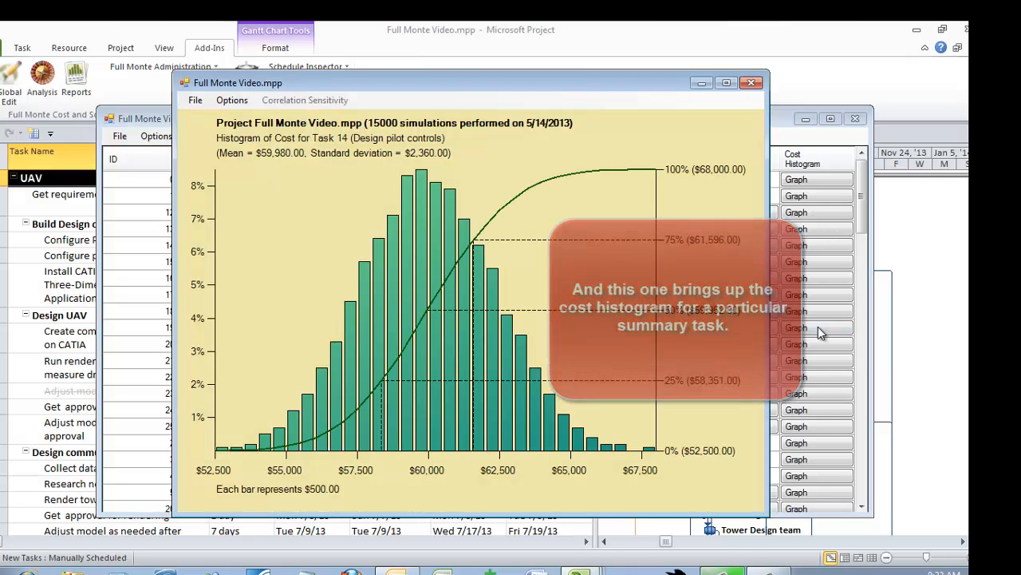
{"action": "key", "text": "alt+F4"}
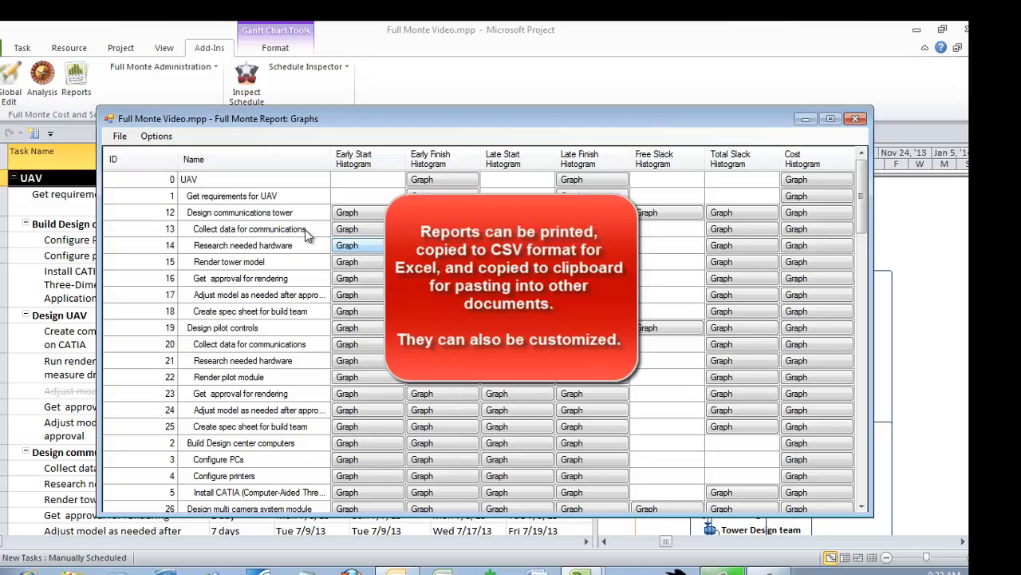
Start a new report specification from the Graphs report and widen its Name column
{"action": "left_click", "coordinate": [120, 137]}
{"action": "mouse_move", "coordinate": [141, 152]}
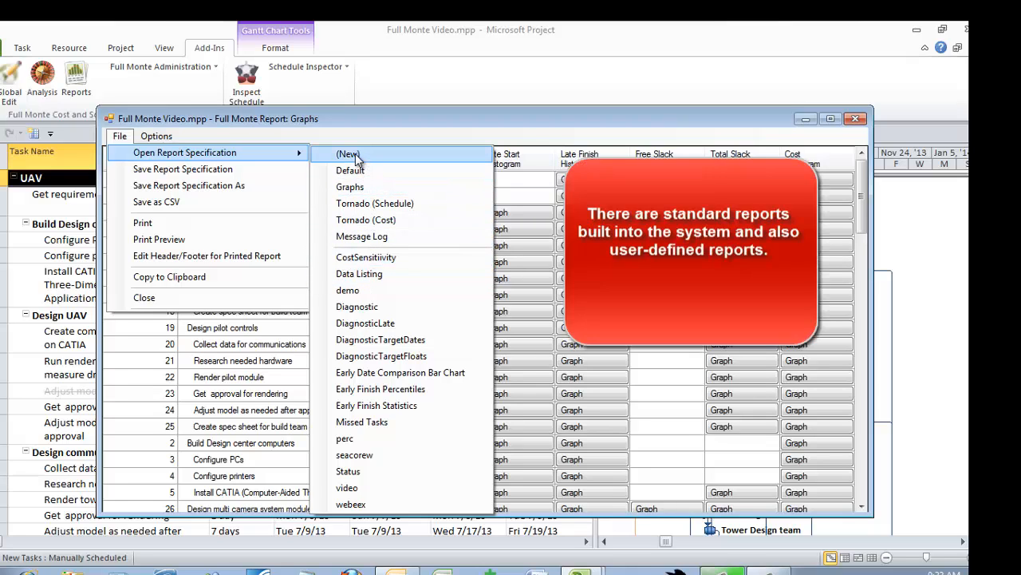
{"action": "left_click", "coordinate": [355, 155]}
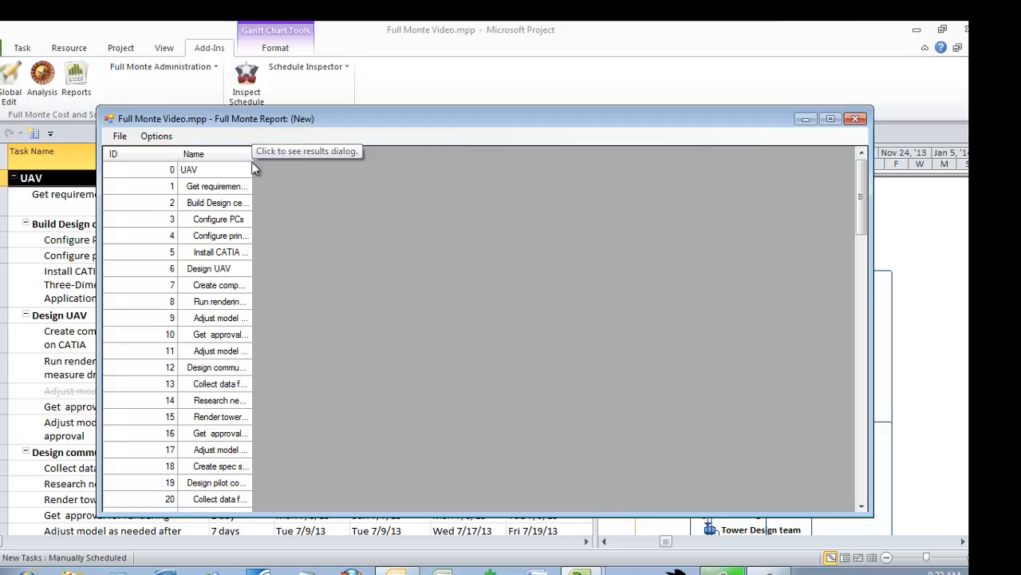
{"action": "left_click_drag", "start_coordinate": [252, 153], "coordinate": [287, 154]}
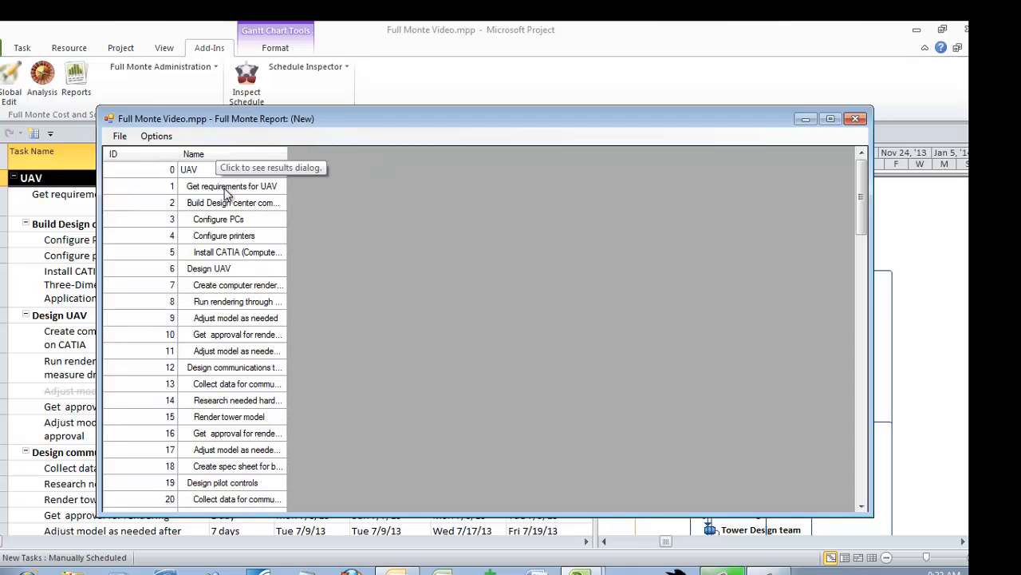
Add the Microsoft Project column Early Finish after the Name column of the new report
{"action": "right_click", "coordinate": [265, 154]}
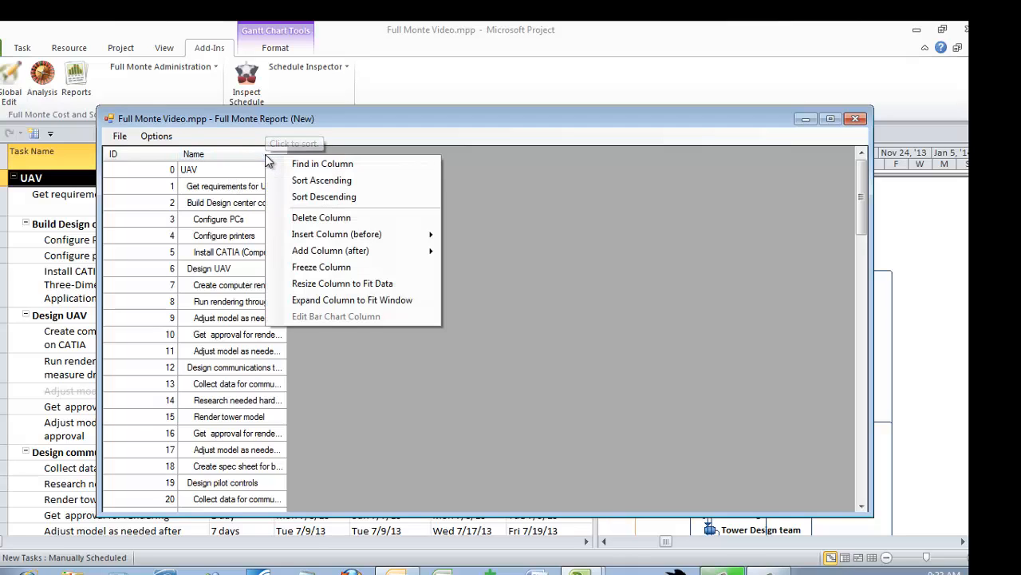
{"action": "mouse_move", "coordinate": [311, 253]}
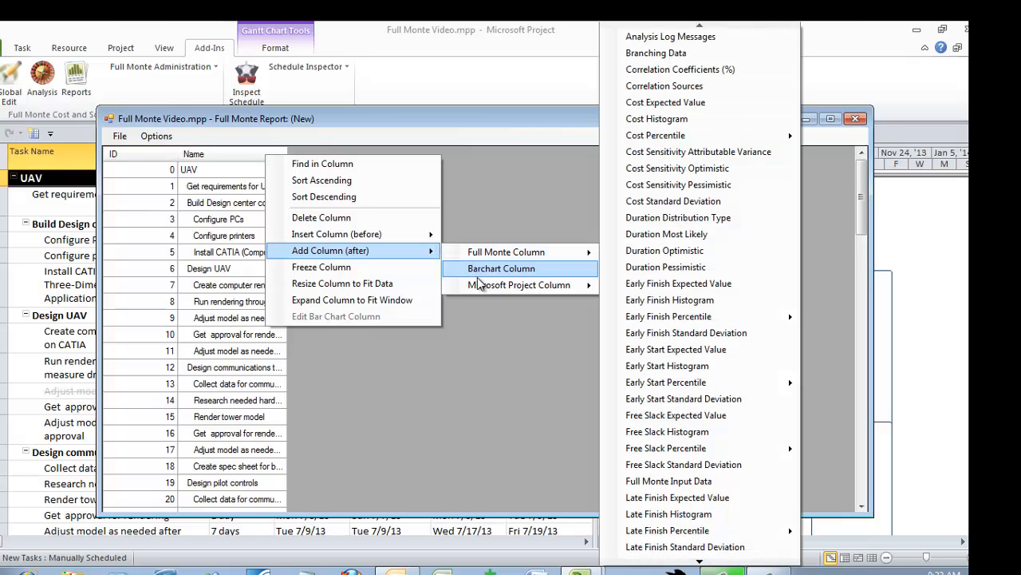
{"action": "mouse_move", "coordinate": [481, 285]}
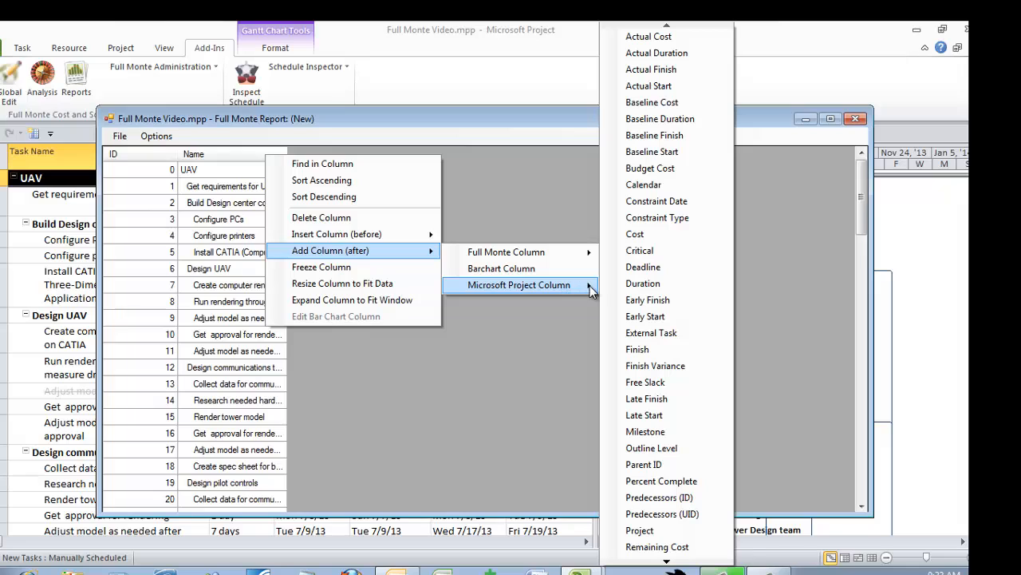
{"action": "left_click", "coordinate": [636, 307]}
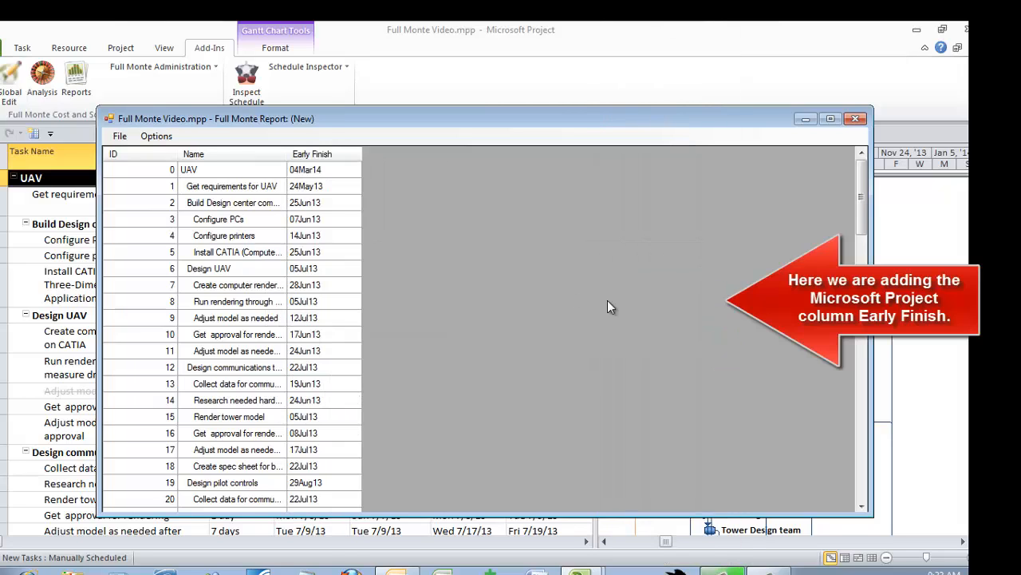
Add the Full Monte column Early Finish Percentile at 10% after the Early Finish column
{"action": "right_click", "coordinate": [332, 159]}
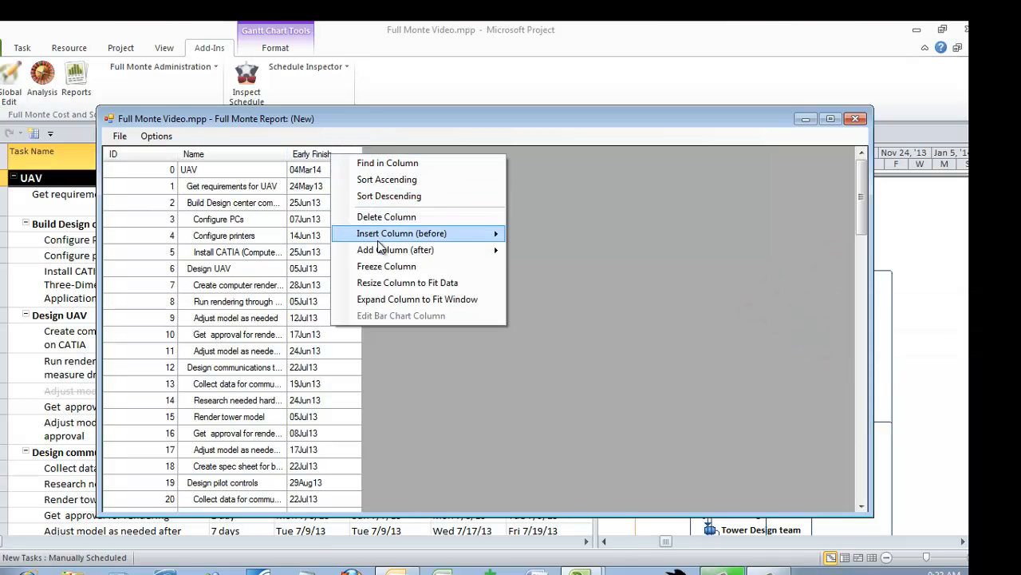
{"action": "mouse_move", "coordinate": [386, 252]}
{"action": "mouse_move", "coordinate": [524, 253]}
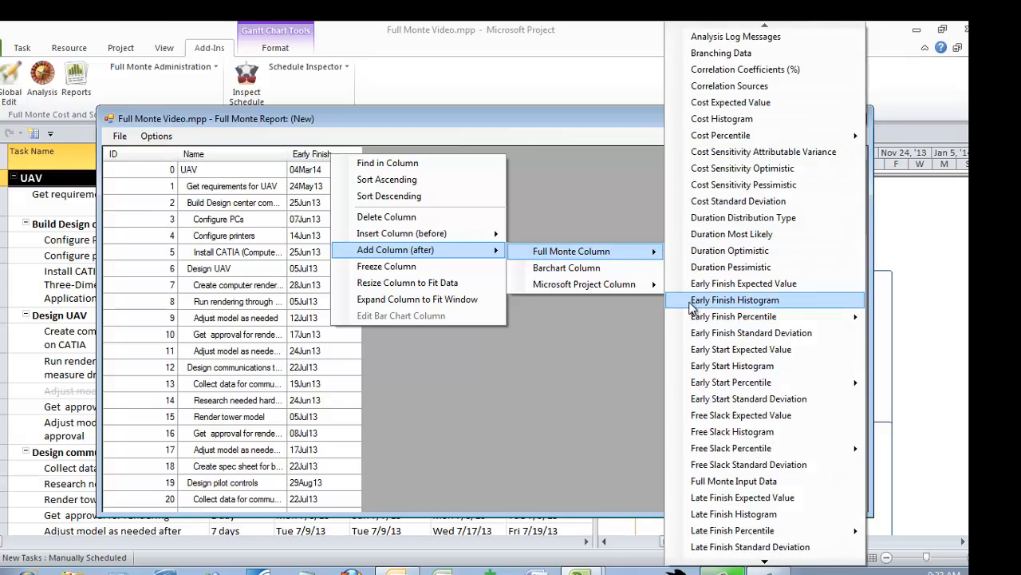
{"action": "mouse_move", "coordinate": [705, 321]}
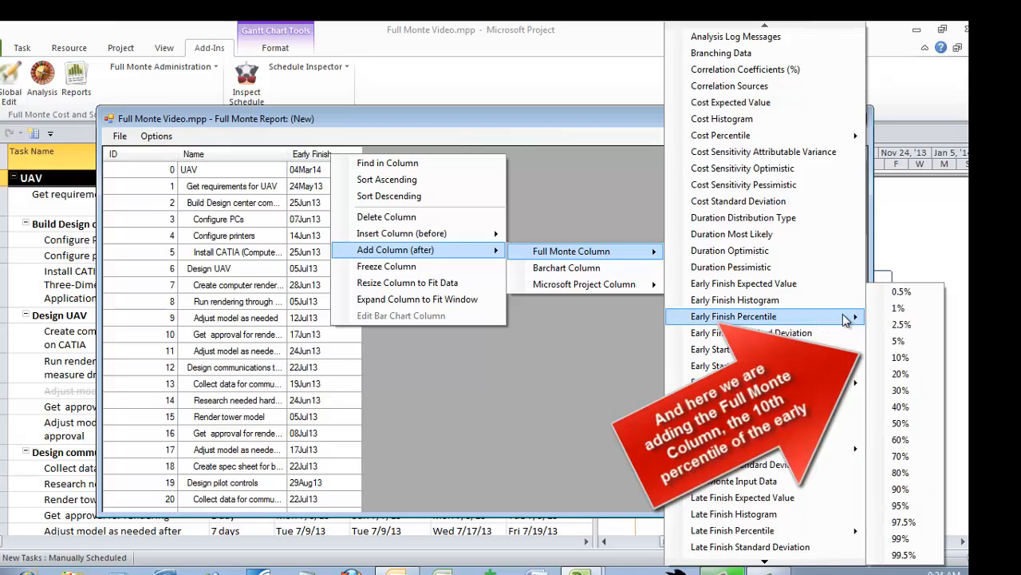
{"action": "scroll", "coordinate": [892, 342], "scroll_direction": "down", "scroll_amount": 2}
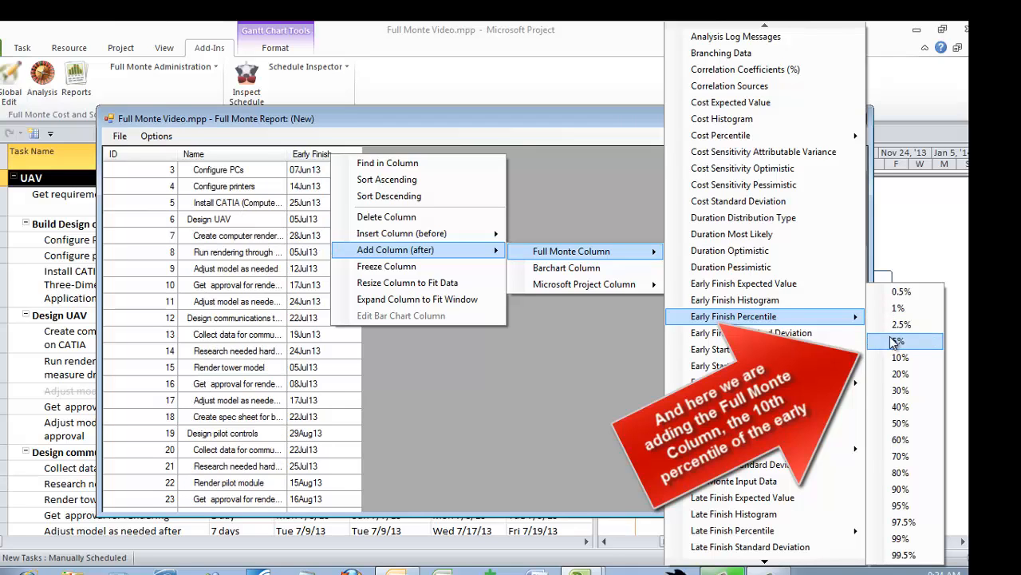
{"action": "scroll", "coordinate": [894, 342], "scroll_direction": "down", "scroll_amount": 1}
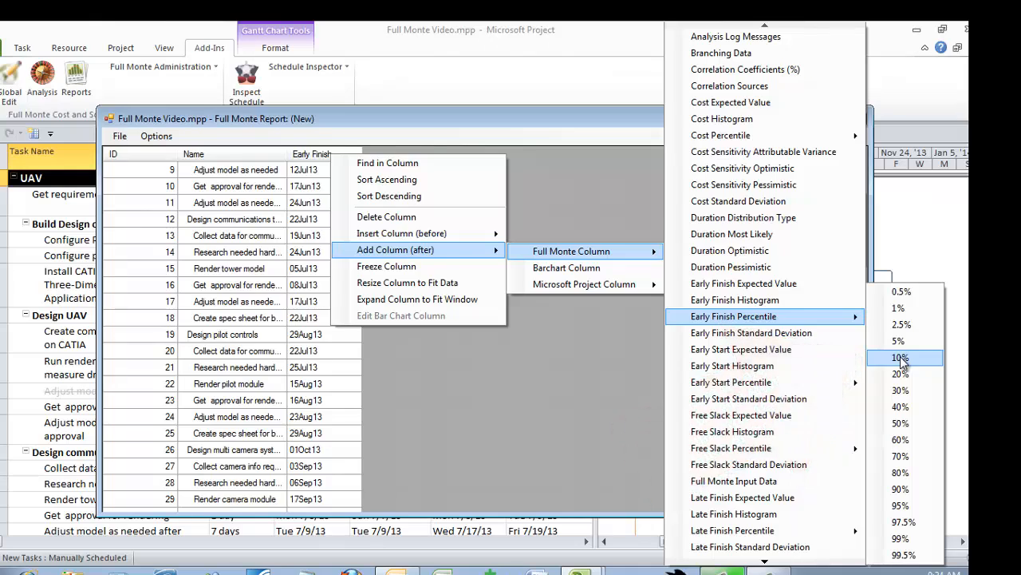
{"action": "left_click", "coordinate": [901, 359]}
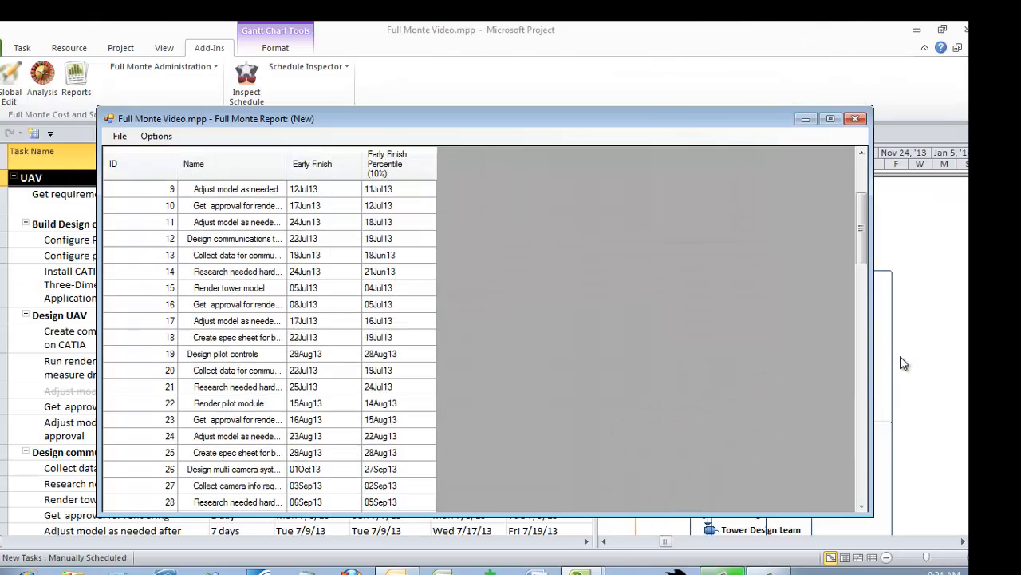
Add the Full Monte column Early Finish Percentile at 90% after the 10% percentile column
{"action": "right_click", "coordinate": [409, 171]}
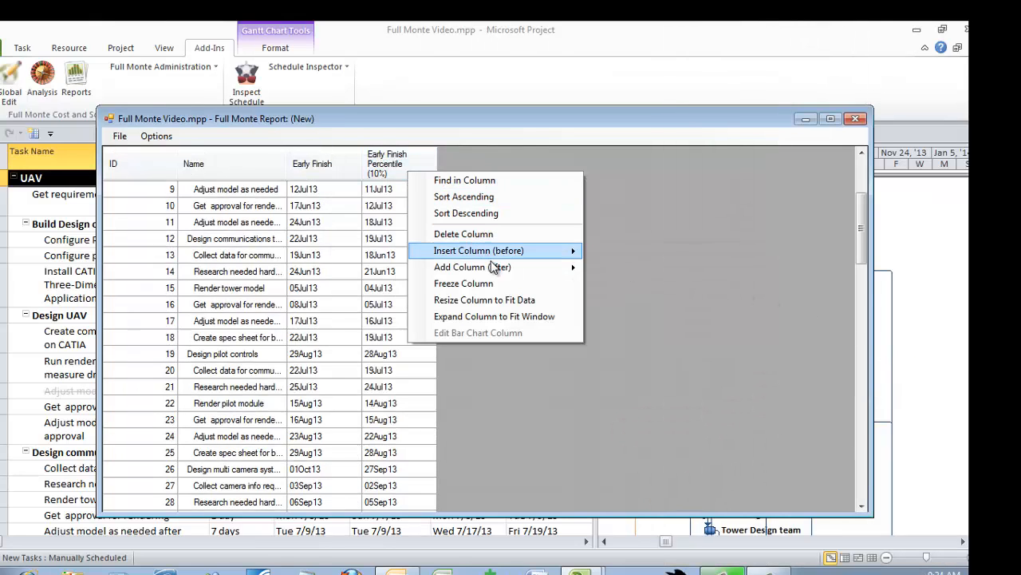
{"action": "mouse_move", "coordinate": [497, 267]}
{"action": "mouse_move", "coordinate": [649, 267]}
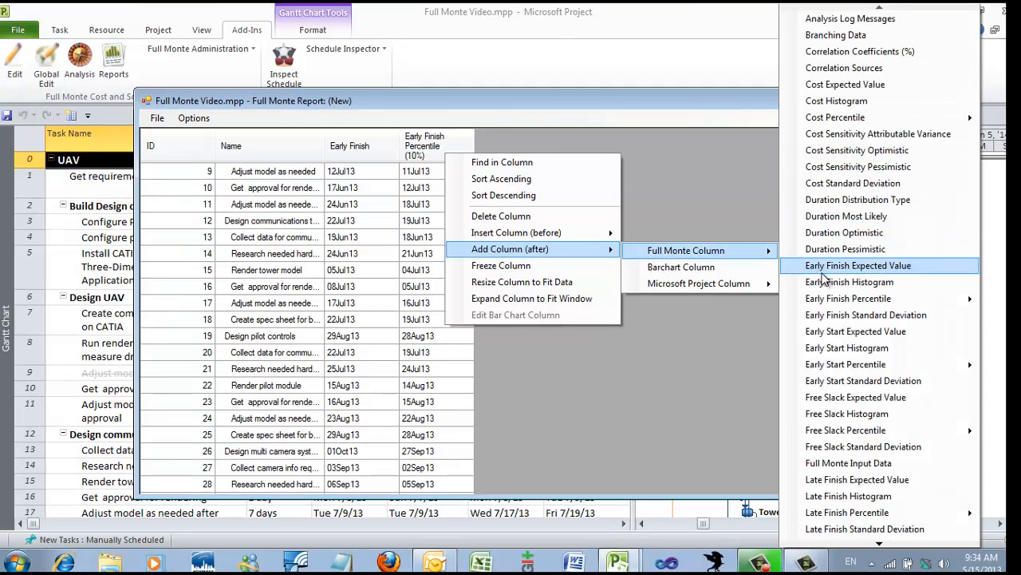
{"action": "mouse_move", "coordinate": [843, 300]}
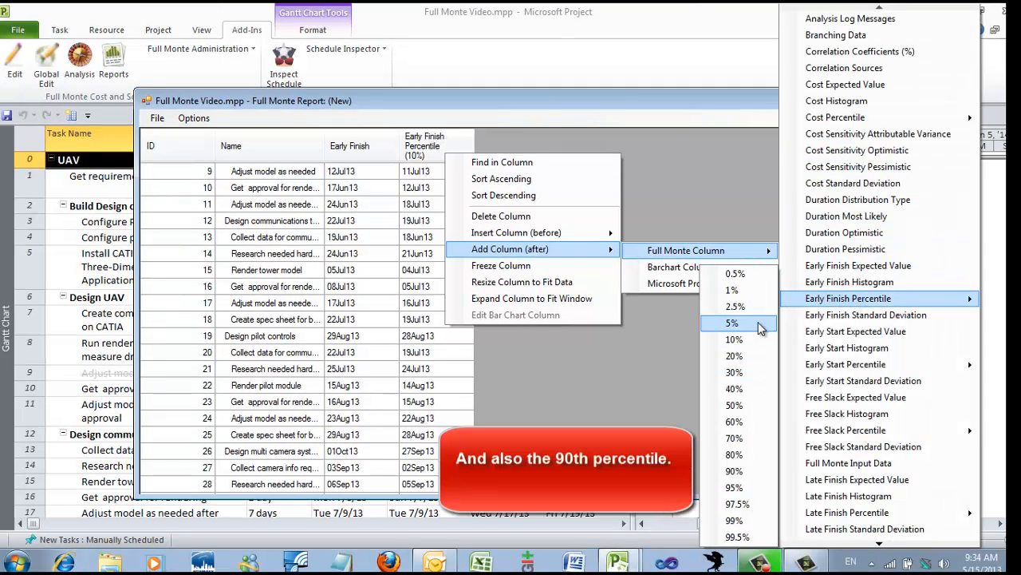
{"action": "left_click", "coordinate": [750, 472]}
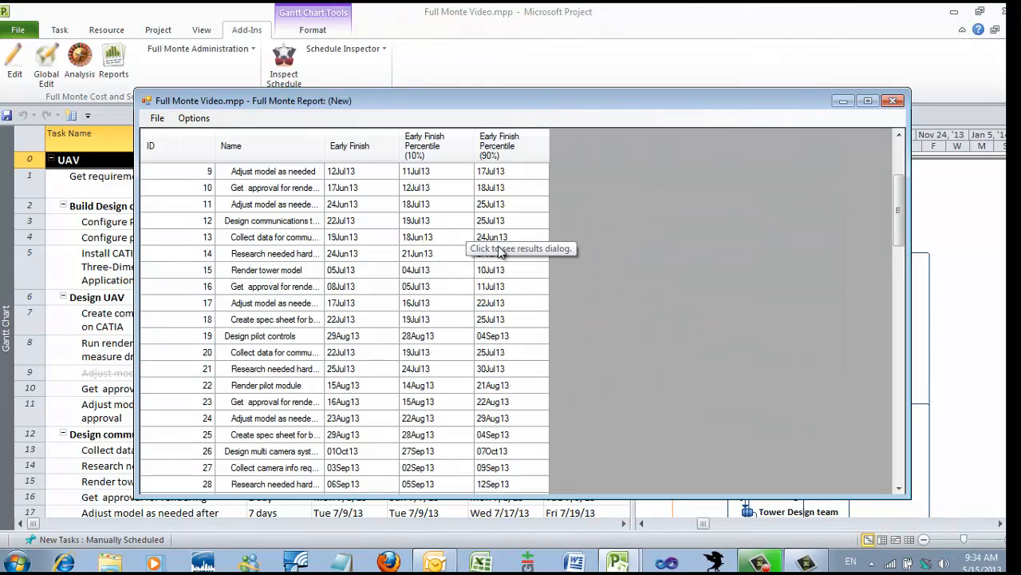
Add a bar chart column after the 90% percentile column, with a bar running from Early Finish Percentile (10%) to Early Finish Percentile (90%)
{"action": "left_click", "coordinate": [525, 147]}
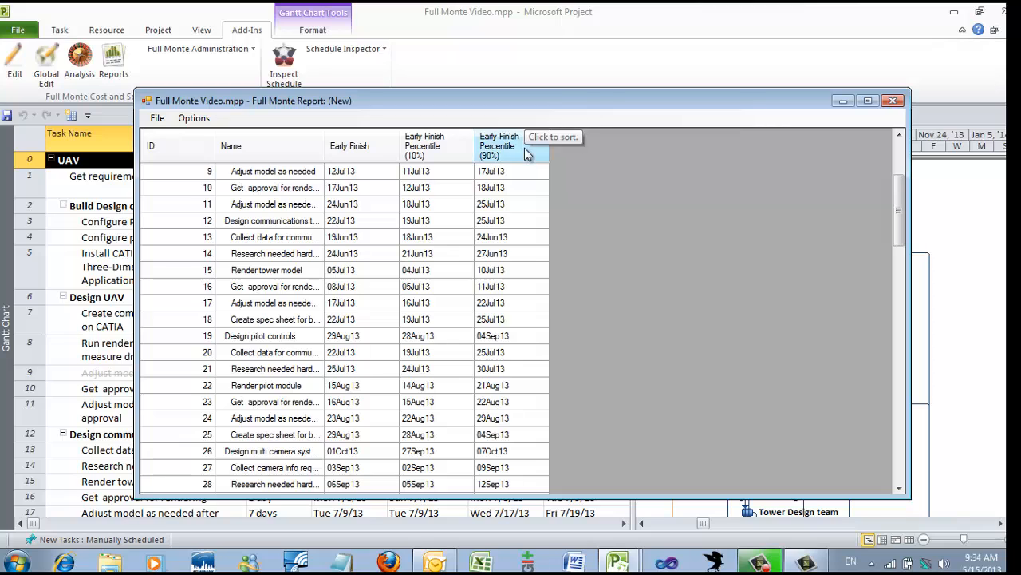
{"action": "right_click", "coordinate": [525, 148]}
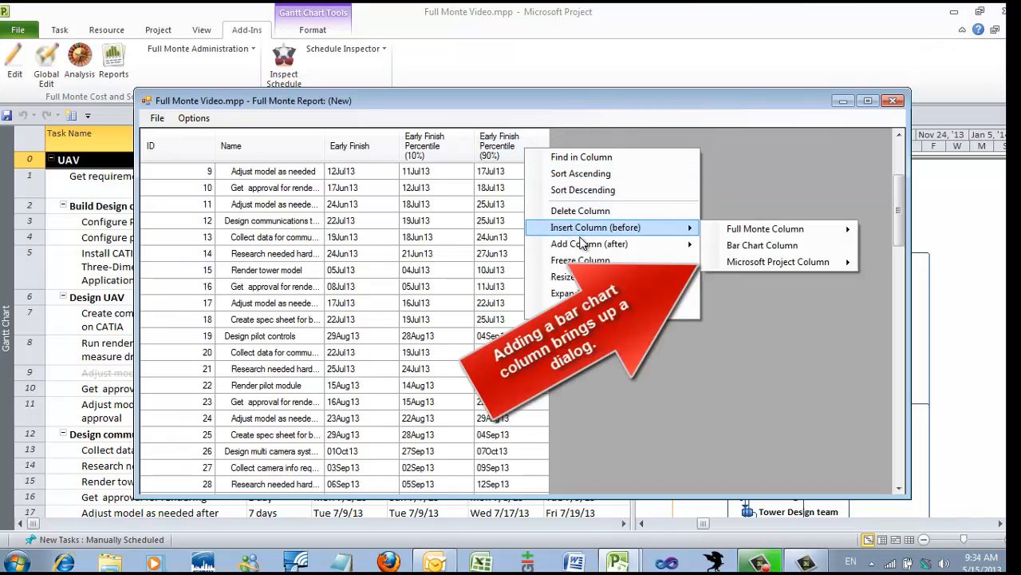
{"action": "mouse_move", "coordinate": [588, 244]}
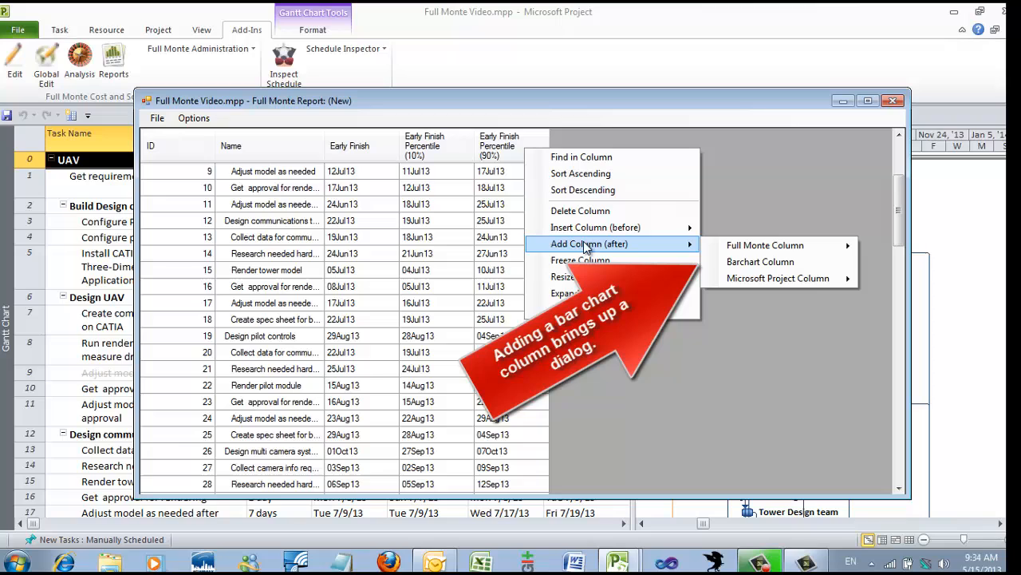
{"action": "left_click", "coordinate": [742, 264]}
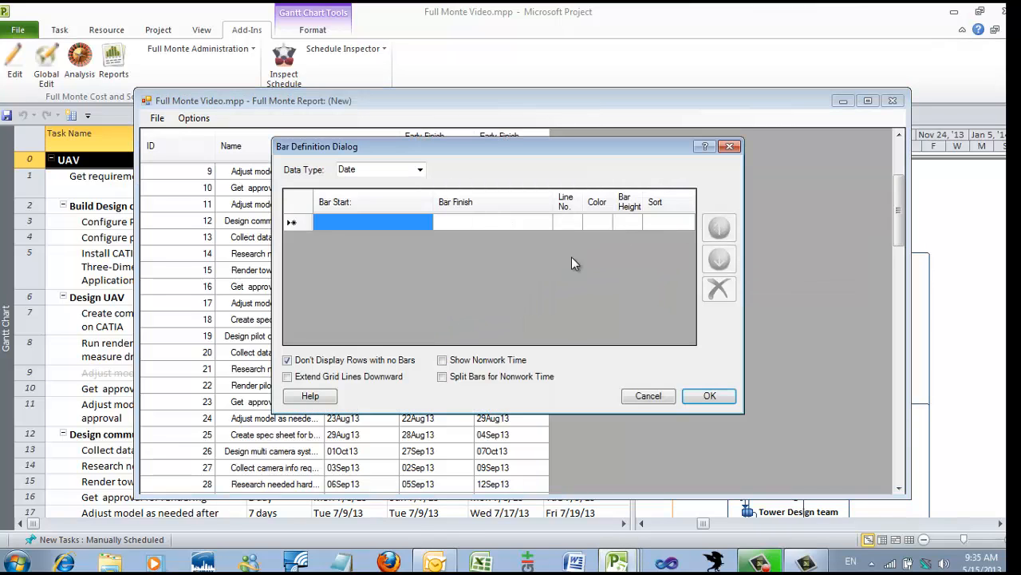
{"action": "left_click", "coordinate": [427, 222]}
{"action": "left_click", "coordinate": [427, 224]}
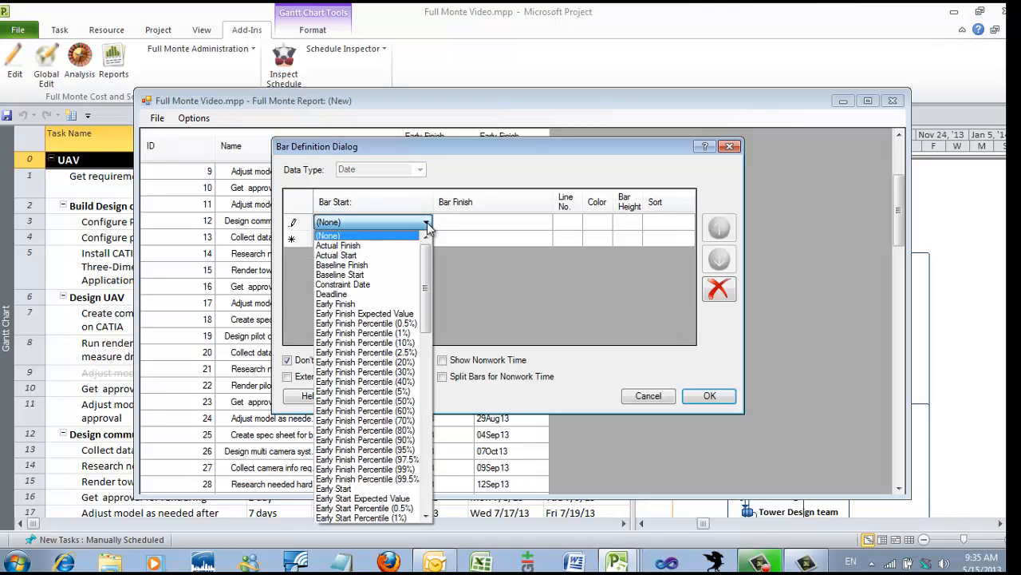
{"action": "left_click", "coordinate": [385, 343]}
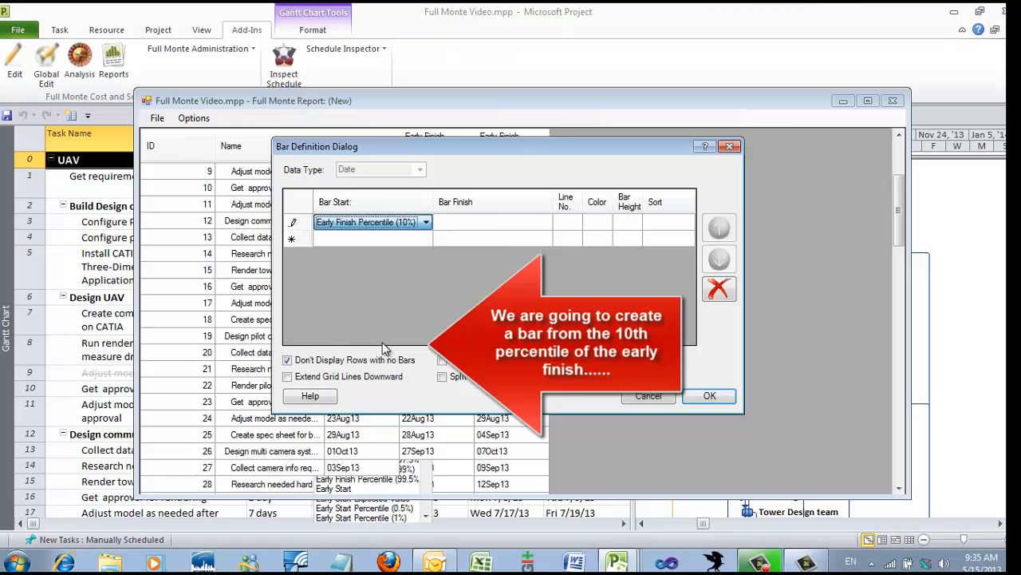
{"action": "left_click", "coordinate": [541, 223]}
{"action": "left_click", "coordinate": [545, 223]}
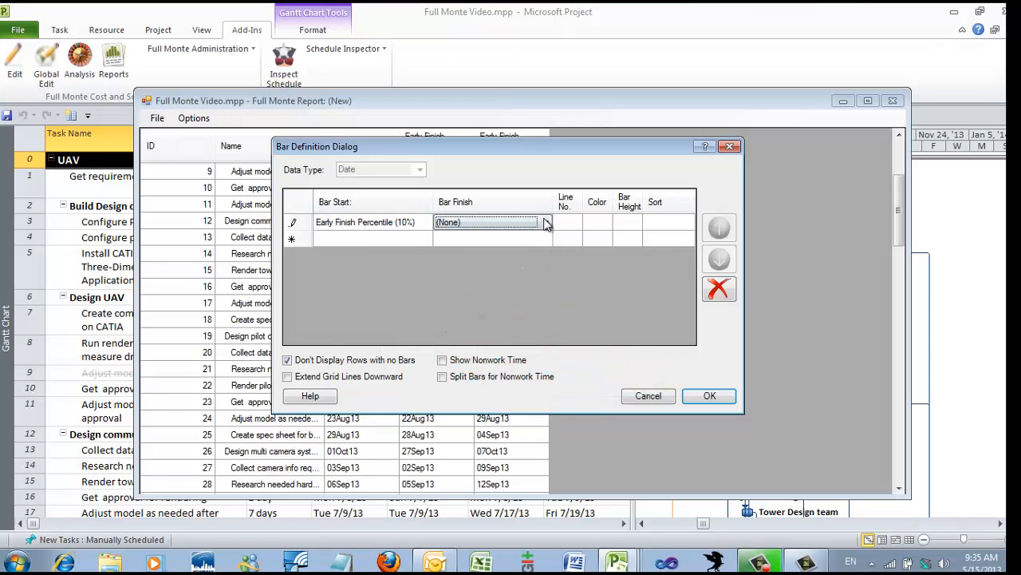
{"action": "left_click", "coordinate": [546, 222]}
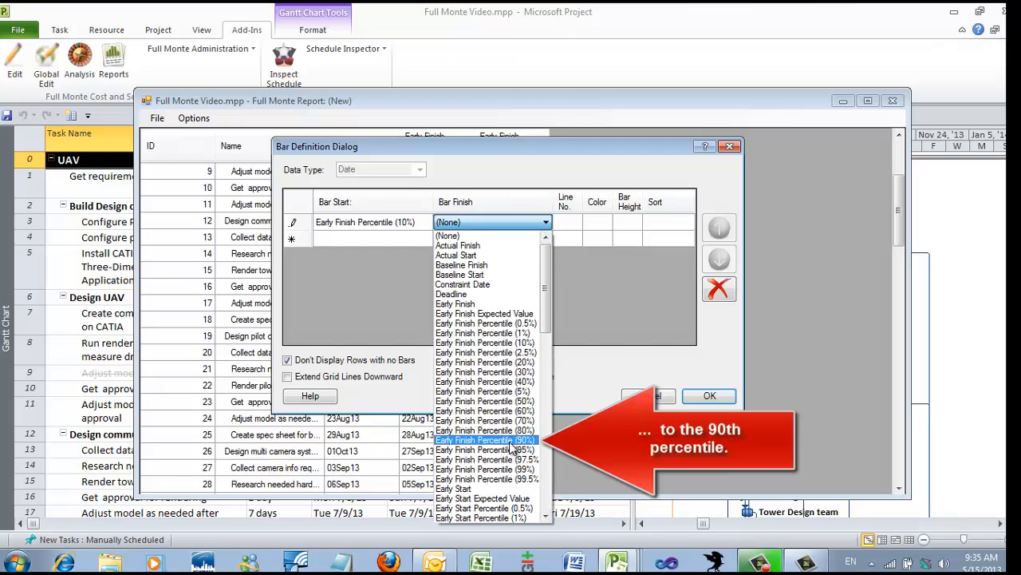
{"action": "left_click", "coordinate": [510, 440]}
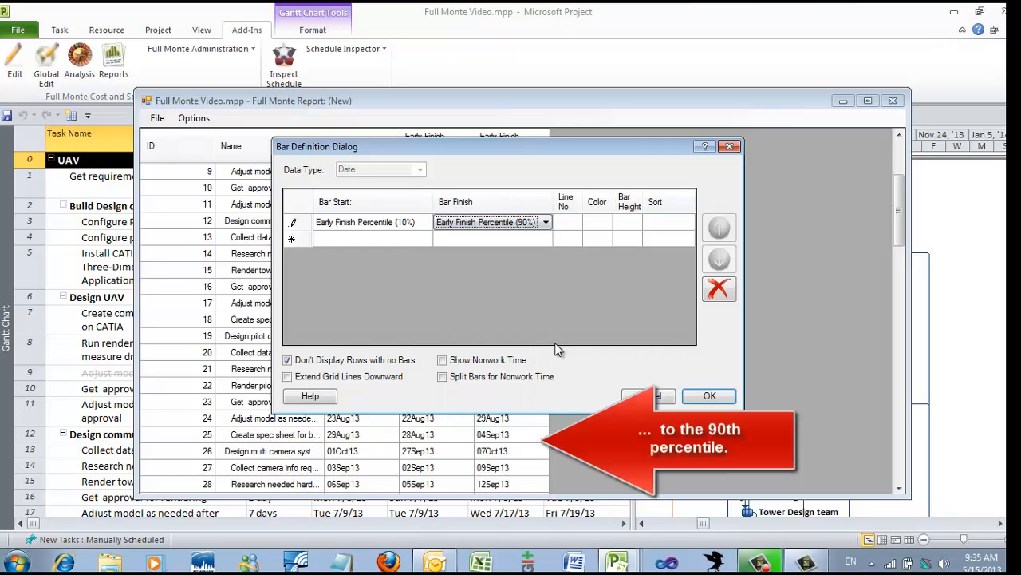
Put the percentile bar on line 1, color it orange and set its bar height to 40
{"action": "left_click", "coordinate": [570, 224]}
{"action": "type", "text": "1"}
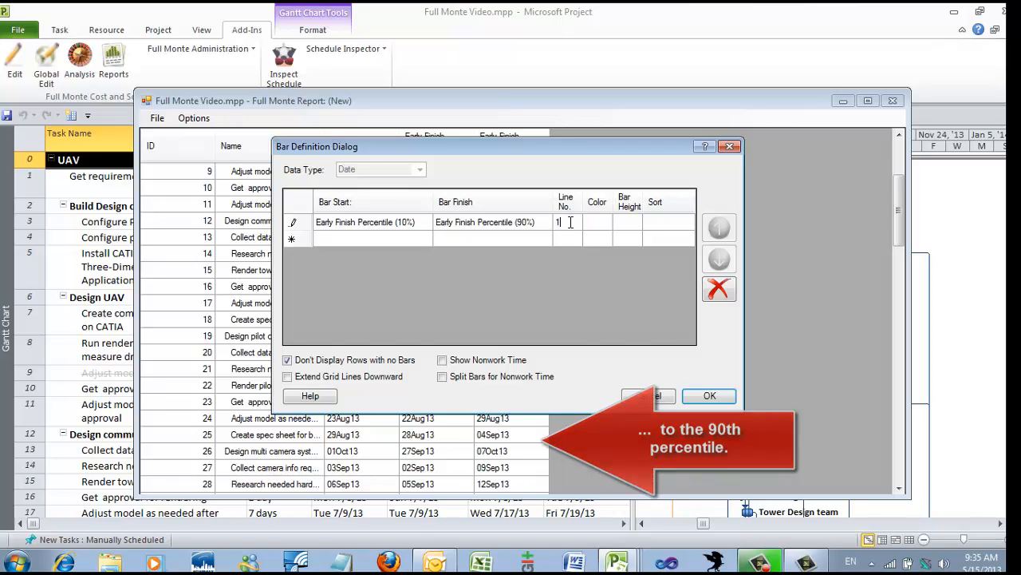
{"action": "left_click", "coordinate": [595, 224]}
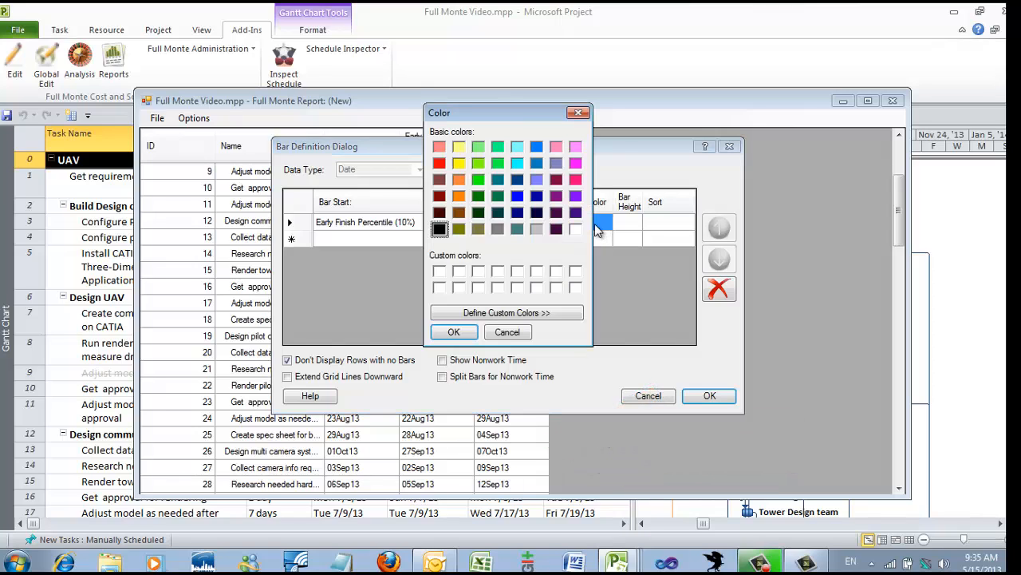
{"action": "left_click", "coordinate": [459, 180]}
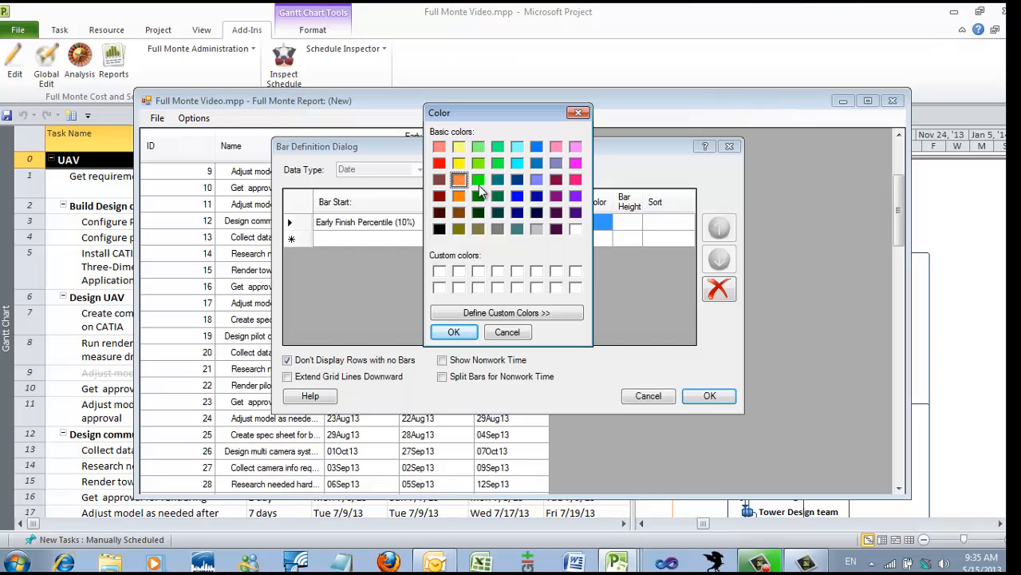
{"action": "left_click", "coordinate": [453, 332]}
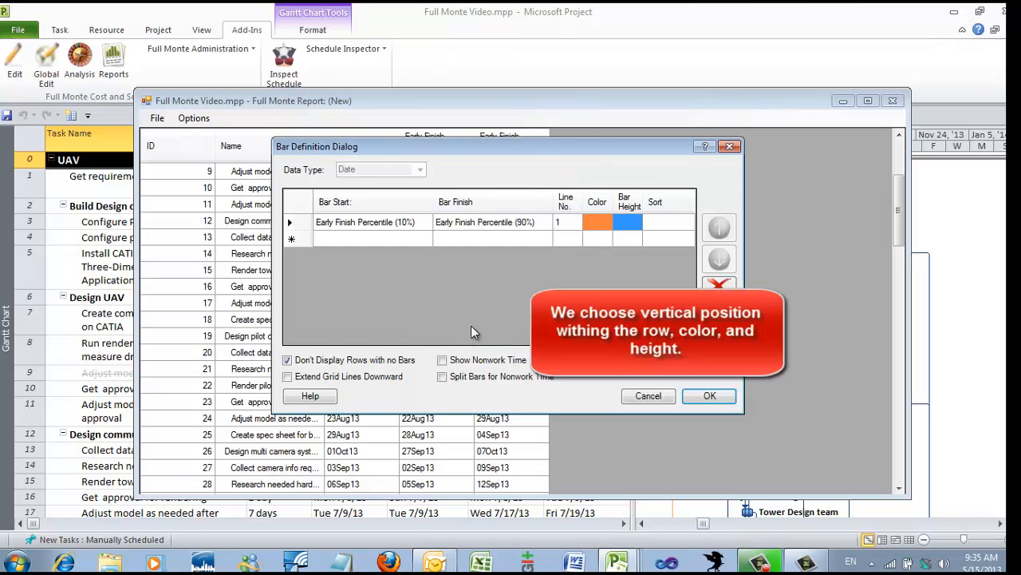
{"action": "left_click", "coordinate": [629, 227]}
{"action": "left_click", "coordinate": [628, 225]}
{"action": "type", "text": "40"}
Define a second bar with only Early Finish as its bar finish and place it on line 2
{"action": "left_click", "coordinate": [512, 238]}
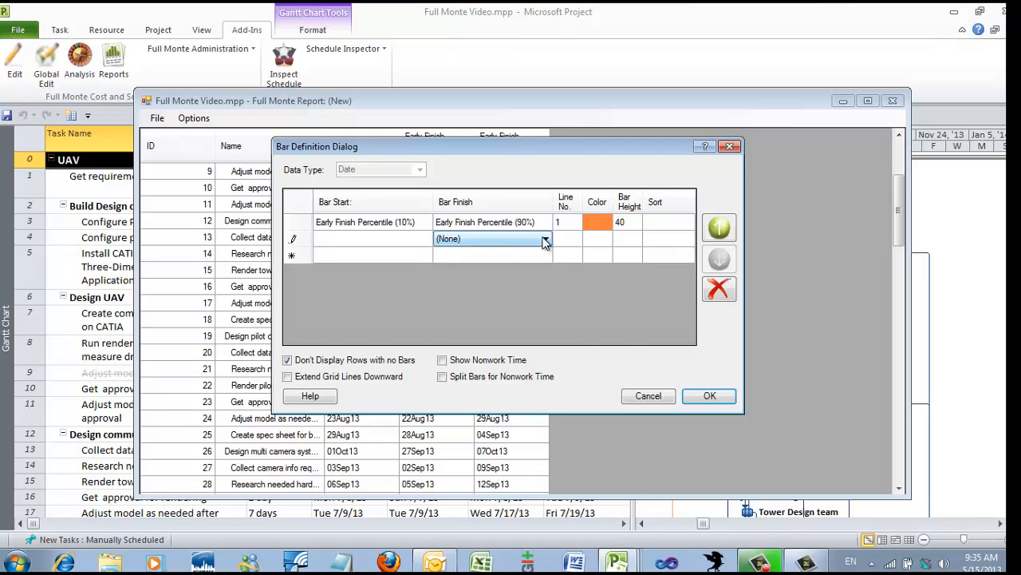
{"action": "left_click", "coordinate": [547, 238]}
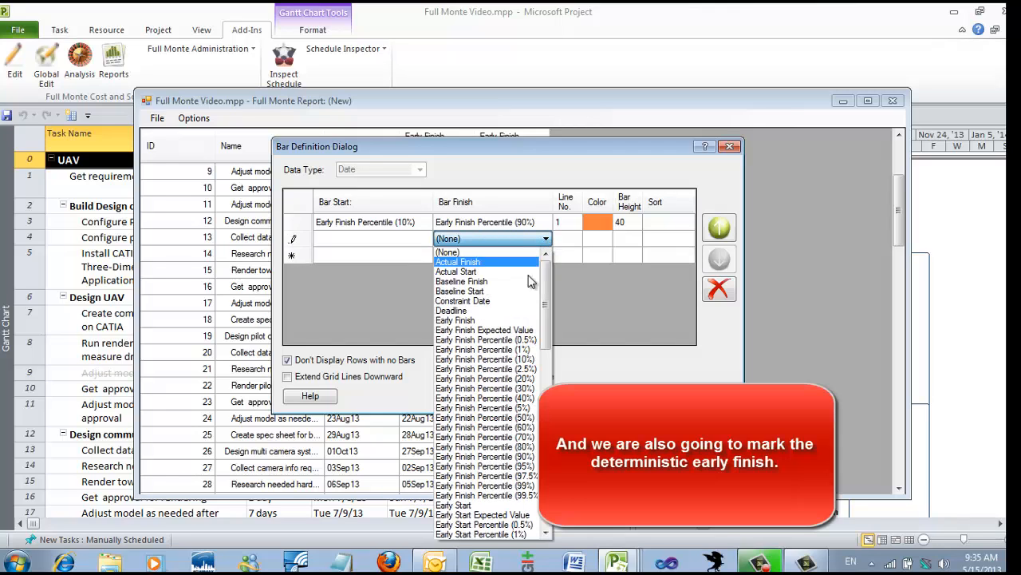
{"action": "left_click", "coordinate": [507, 320]}
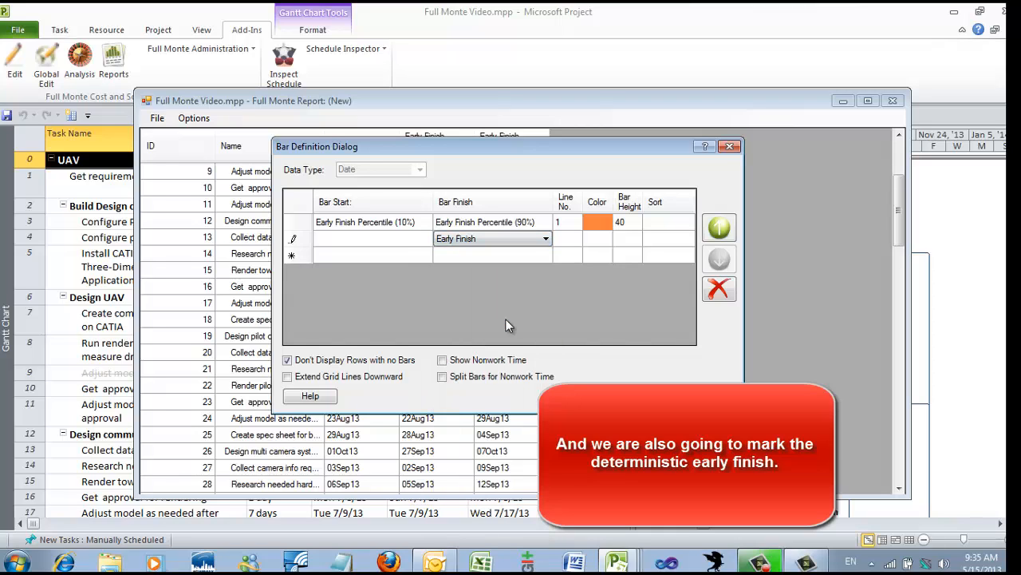
{"action": "left_click", "coordinate": [570, 239]}
{"action": "type", "text": "2"}
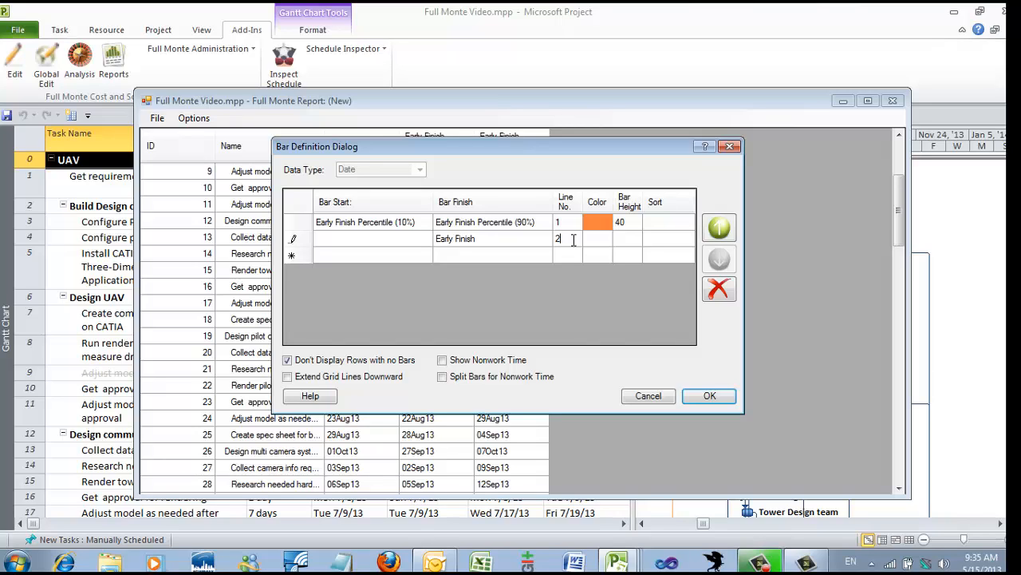
Color the Early Finish marker blue with a bar height of 40 and accept the bar definitions
{"action": "left_click", "coordinate": [591, 239]}
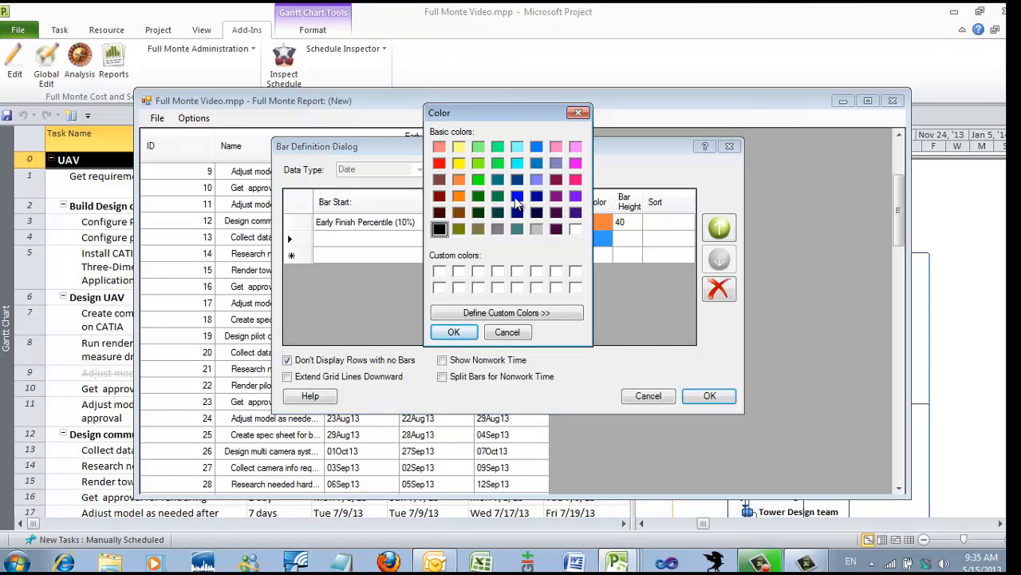
{"action": "left_click", "coordinate": [516, 197]}
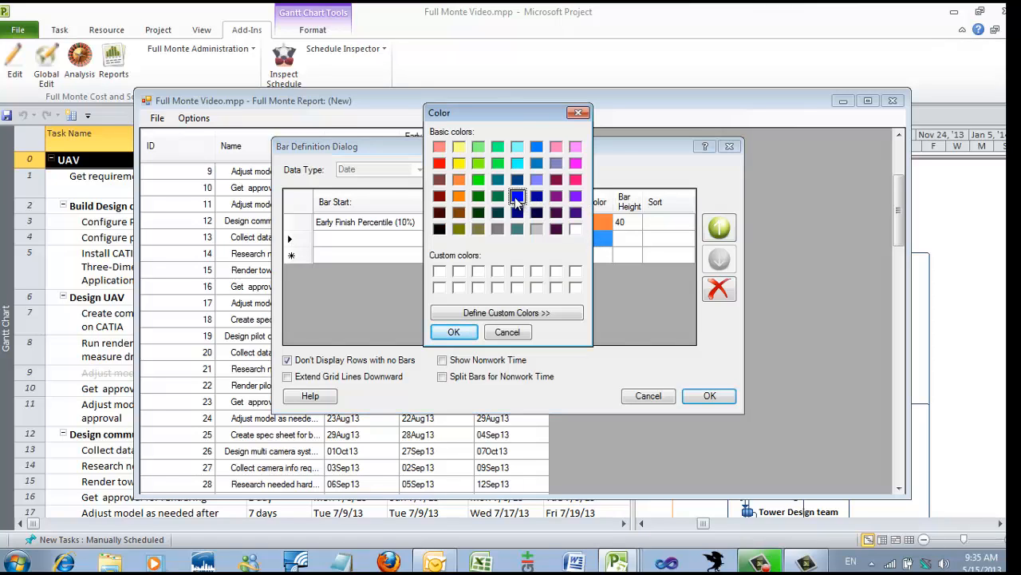
{"action": "left_click", "coordinate": [453, 332]}
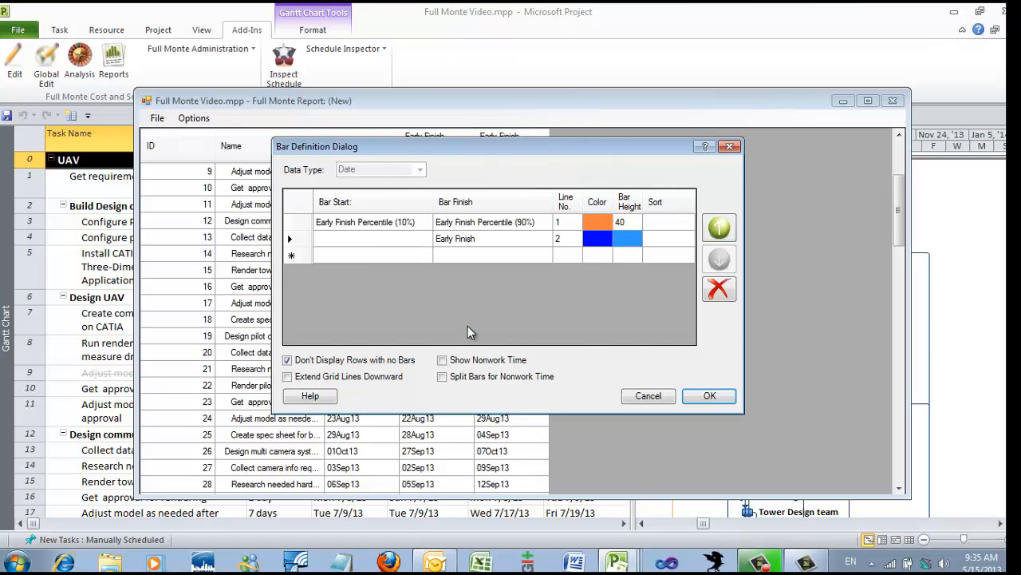
{"action": "left_click", "coordinate": [623, 236]}
{"action": "type", "text": "40"}
{"action": "left_click", "coordinate": [703, 398]}
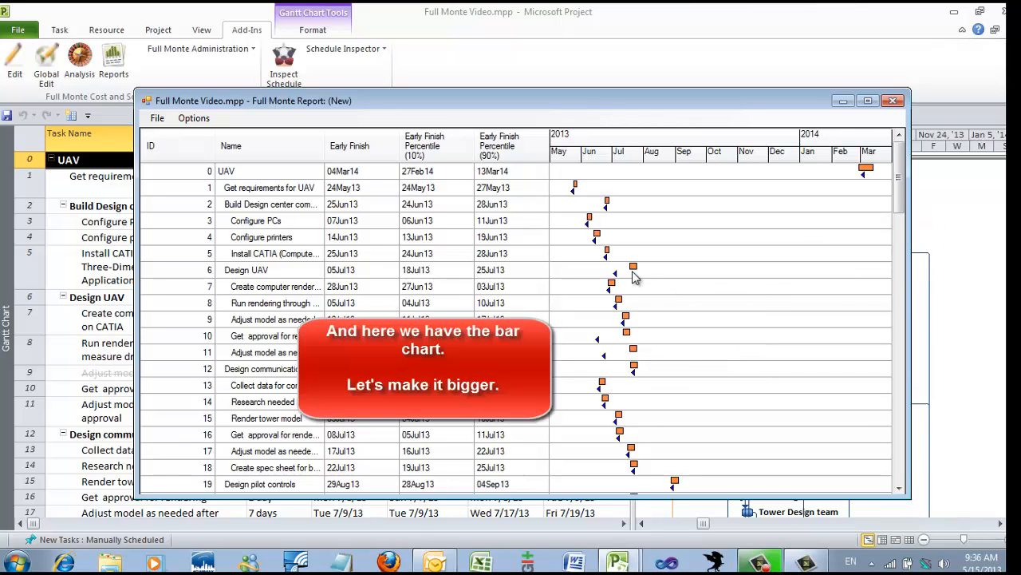
Maximize the report window, then close the report and save its specification as demo, overwriting the existing file
{"action": "left_click", "coordinate": [869, 102]}
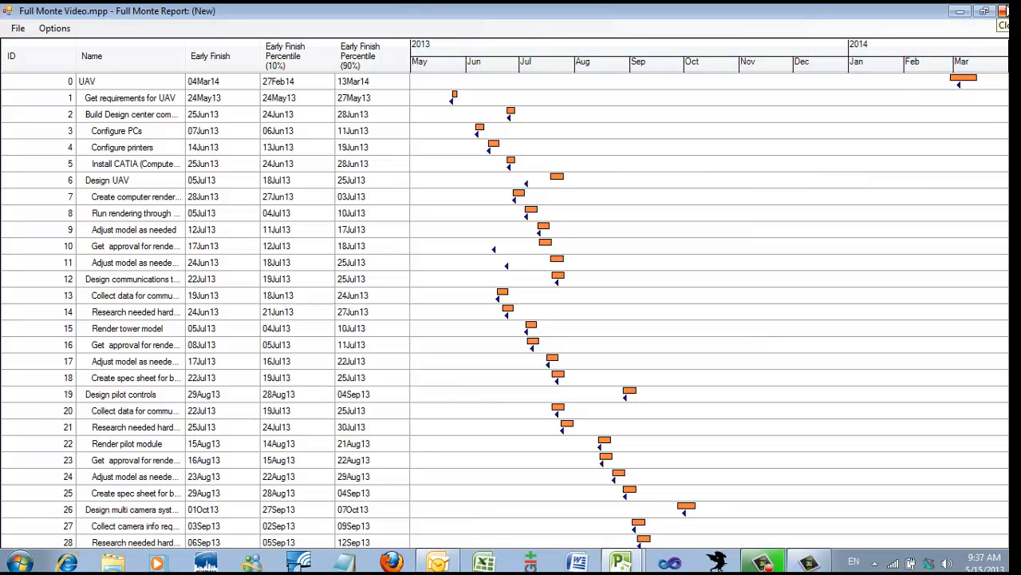
{"action": "left_click", "coordinate": [1003, 11]}
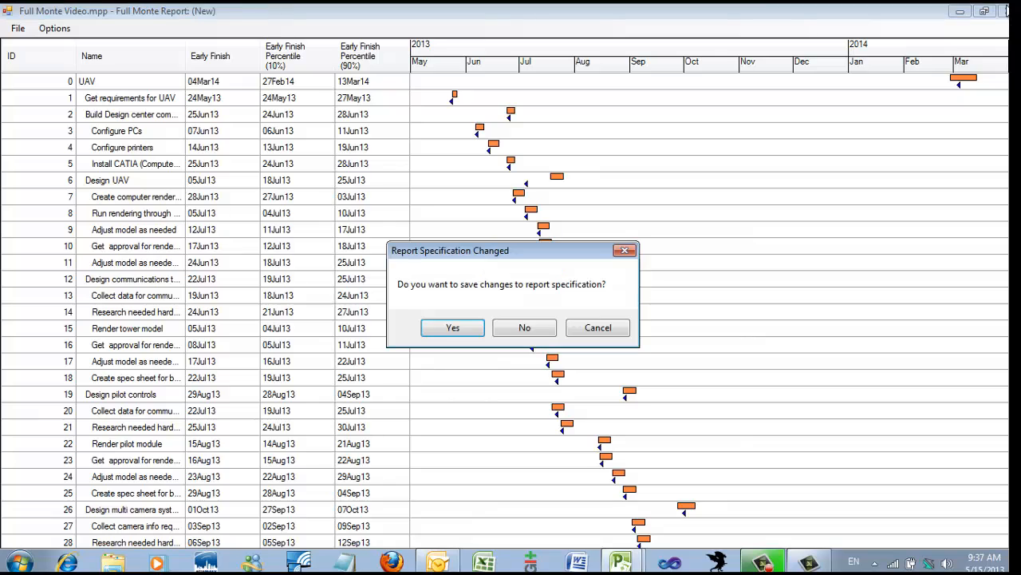
{"action": "left_click", "coordinate": [452, 330]}
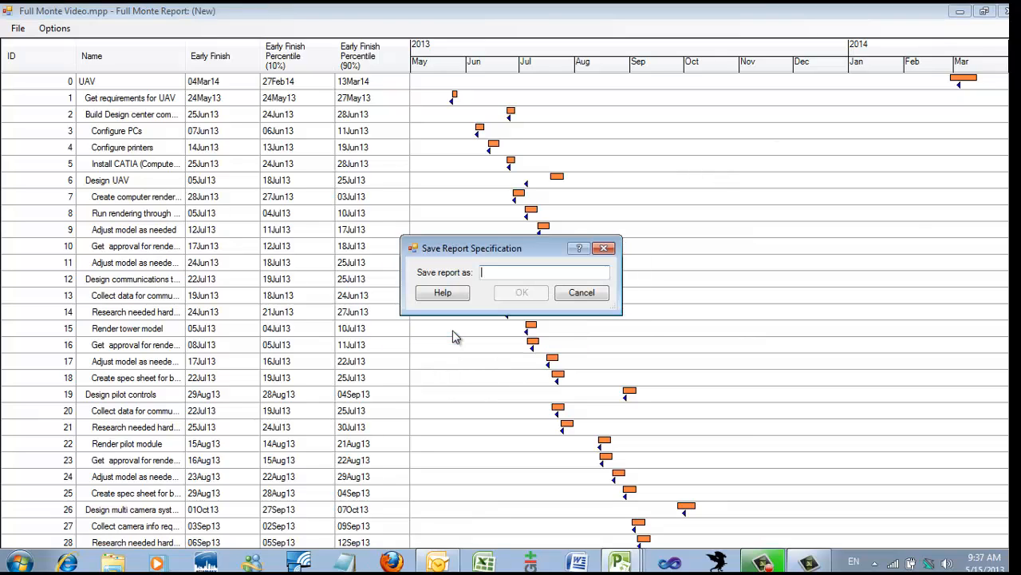
{"action": "type", "text": "demo"}
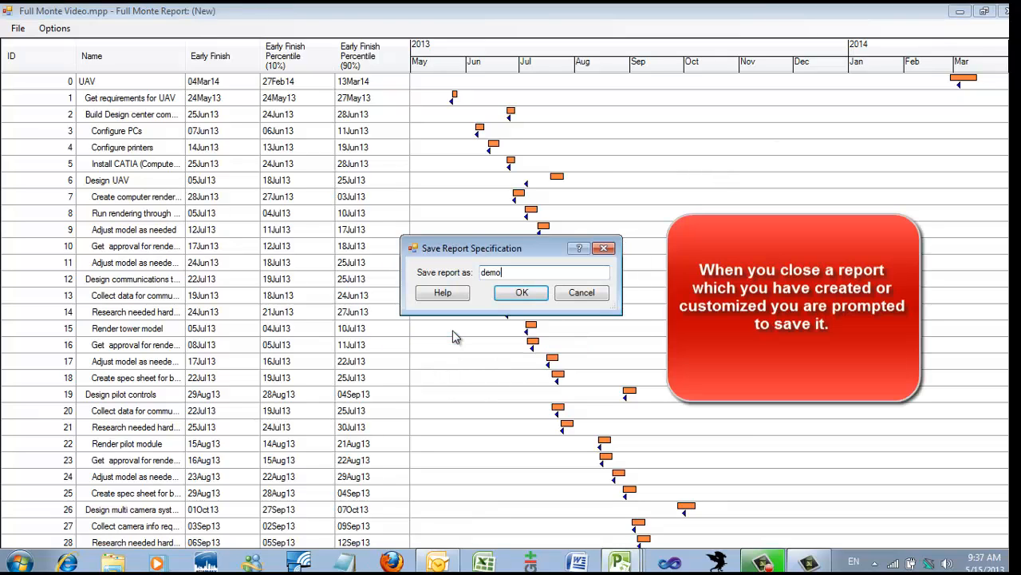
{"action": "key", "text": "Return"}
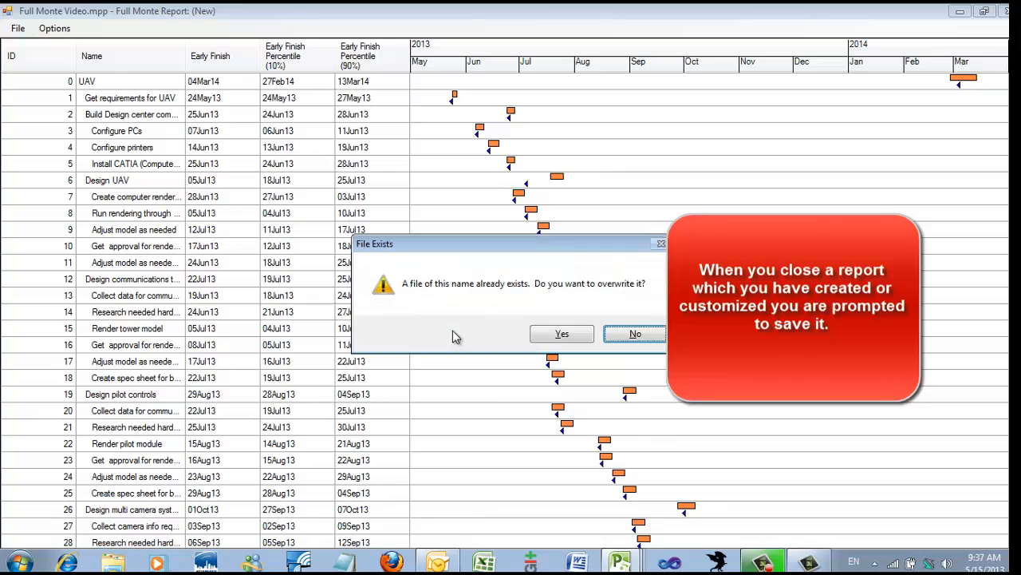
{"action": "left_click", "coordinate": [563, 336]}
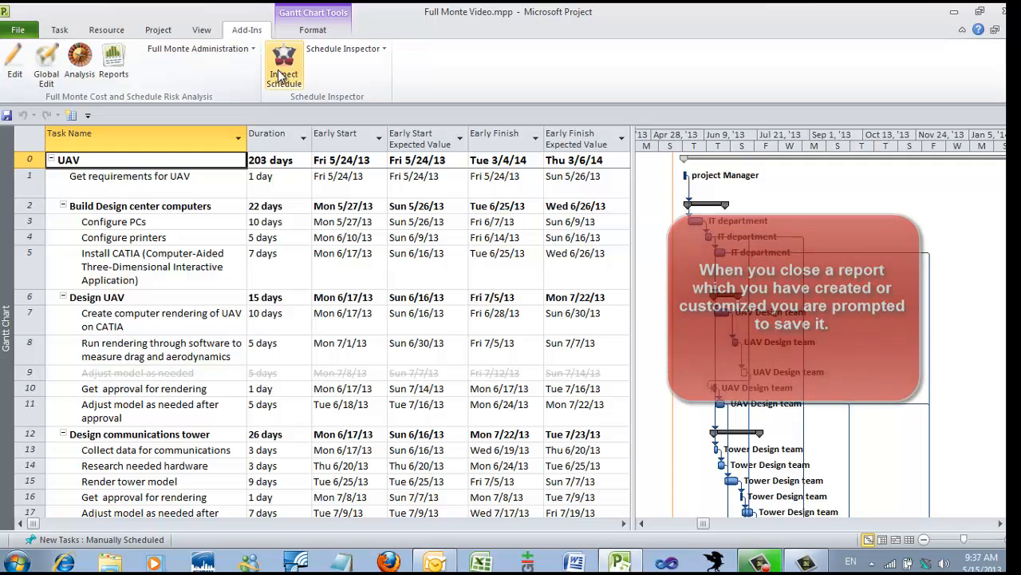
Reopen the saved demo report, look over its print, CSV and clipboard output options, and close it
{"action": "left_click", "coordinate": [115, 65]}
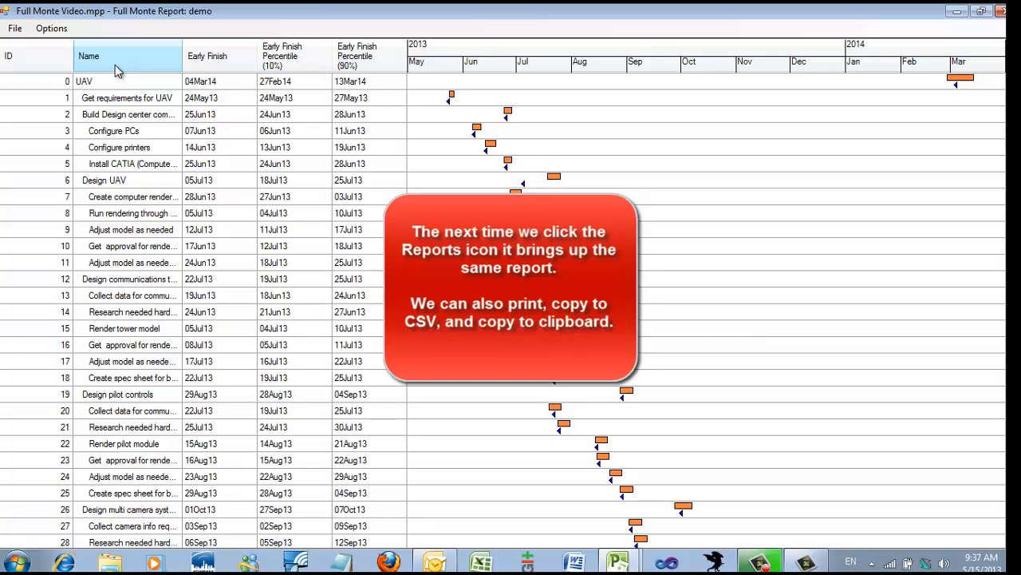
{"action": "left_click", "coordinate": [15, 28]}
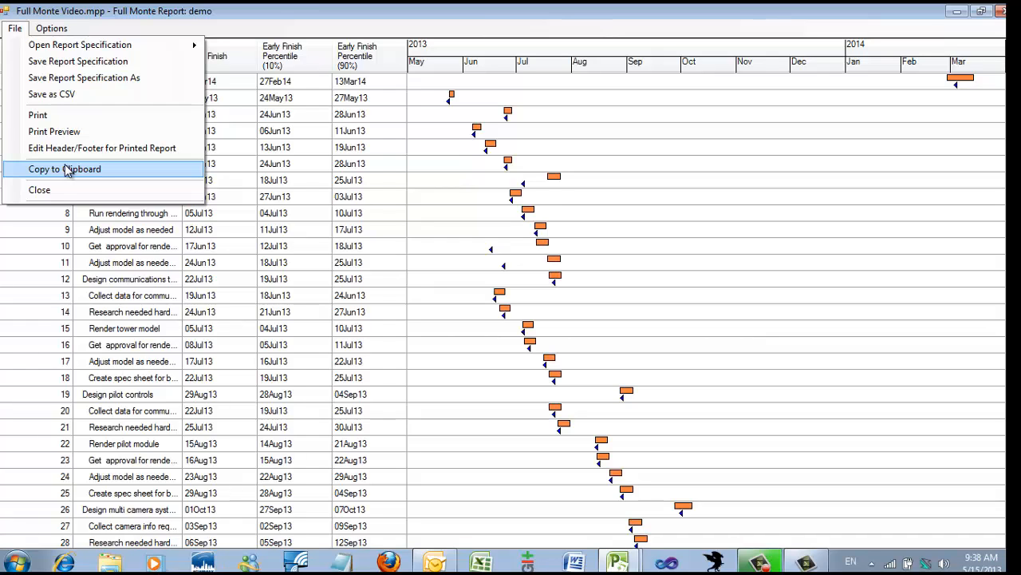
{"action": "left_click", "coordinate": [87, 189]}
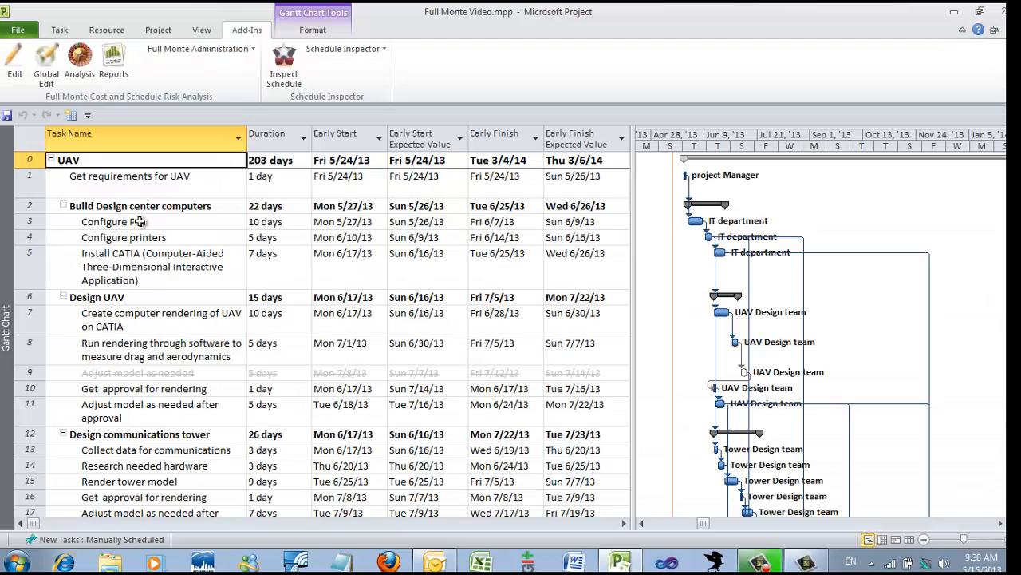